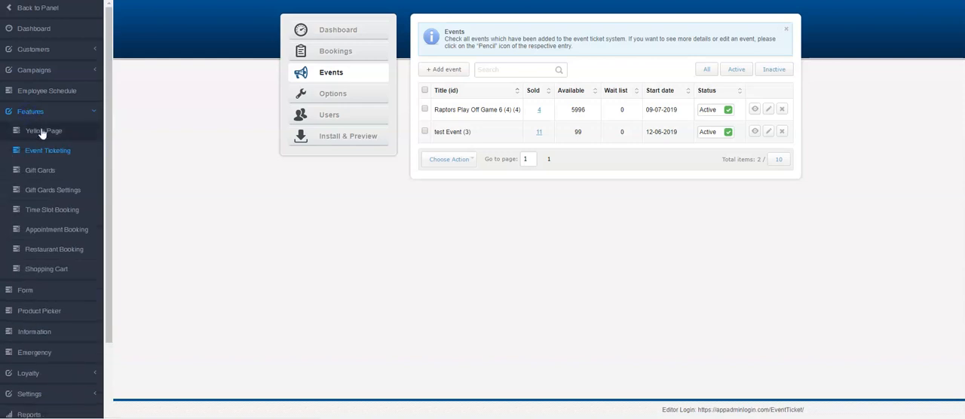
Review the list of ticket bookings and return to the events list
{"action": "left_click", "coordinate": [335, 37]}
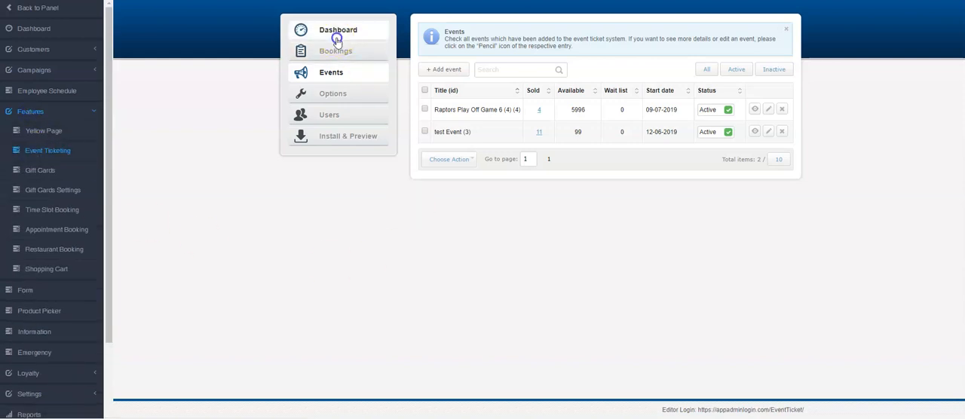
{"action": "left_click", "coordinate": [338, 55]}
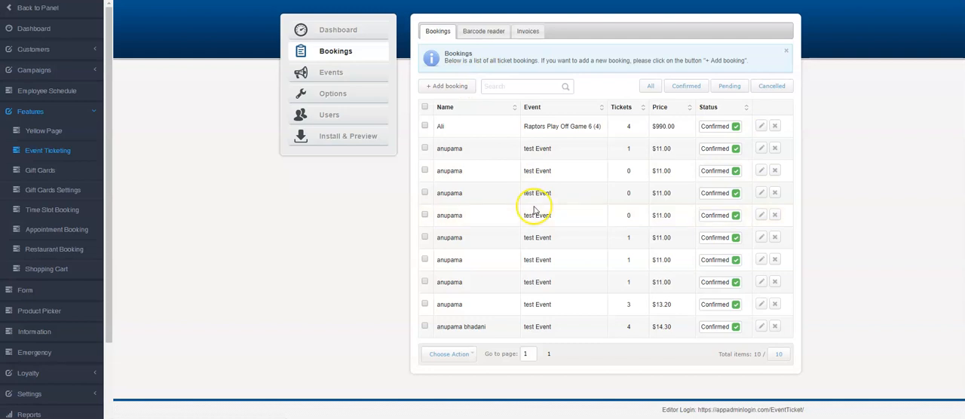
{"action": "left_click", "coordinate": [331, 77]}
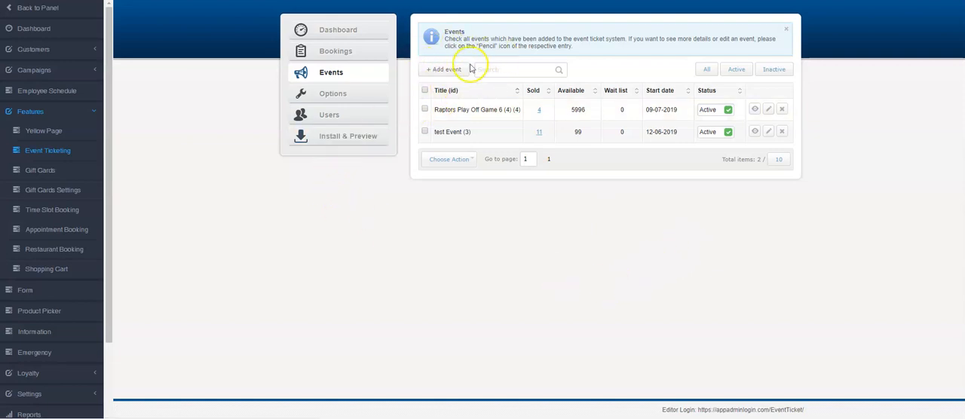
Add an active event titled "Game 1" with the start date 10-08-2019 and save it
{"action": "left_click", "coordinate": [438, 73]}
{"action": "left_click", "coordinate": [503, 73]}
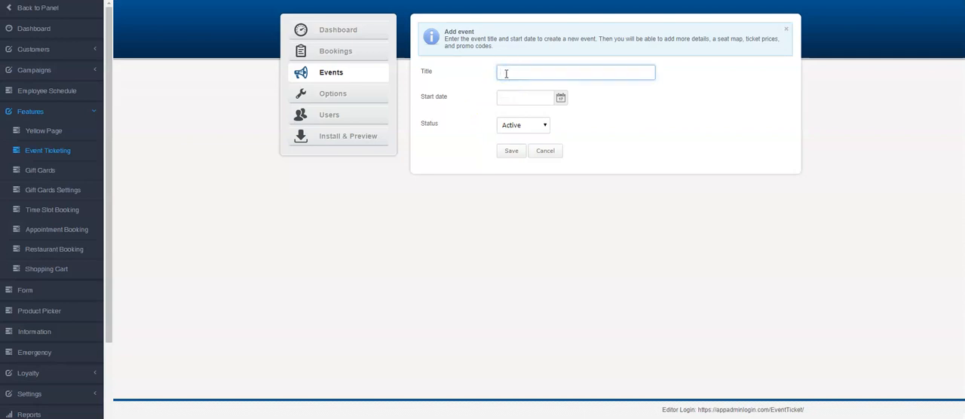
{"action": "type", "text": "Game 1"}
{"action": "left_click", "coordinate": [560, 99]}
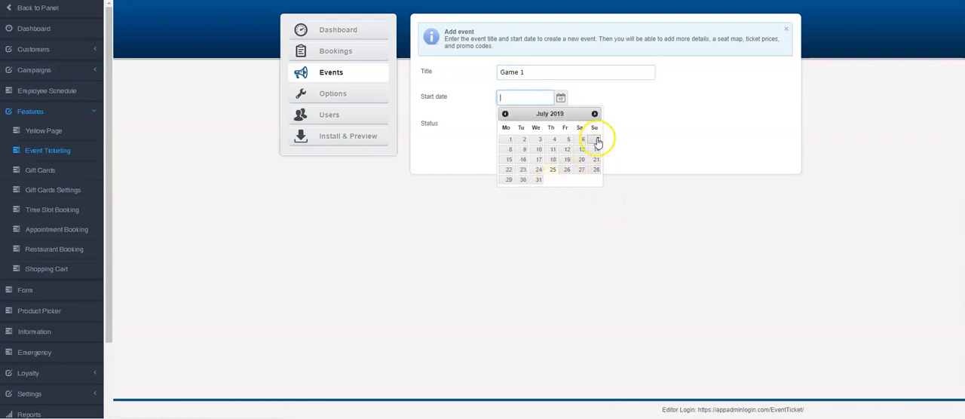
{"action": "left_click", "coordinate": [594, 113]}
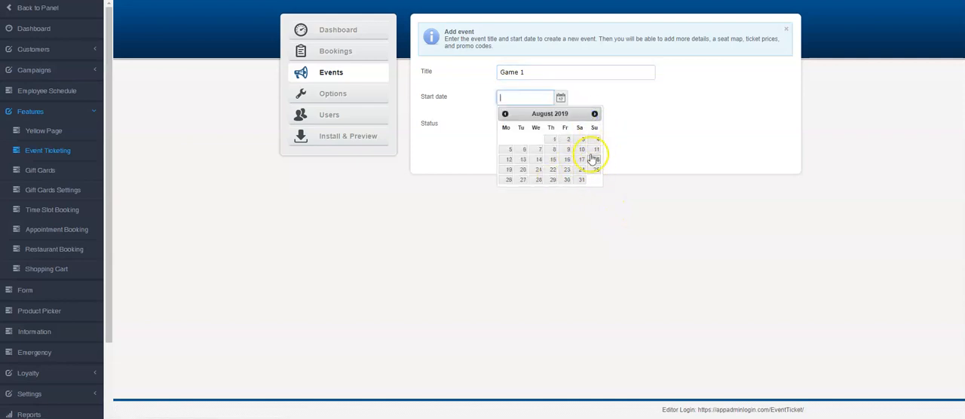
{"action": "left_click", "coordinate": [581, 150]}
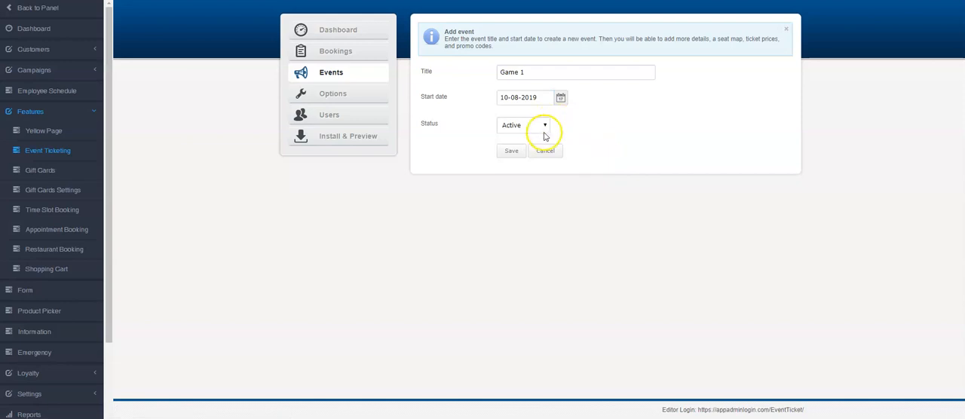
{"action": "left_click", "coordinate": [543, 127]}
{"action": "left_click", "coordinate": [538, 126]}
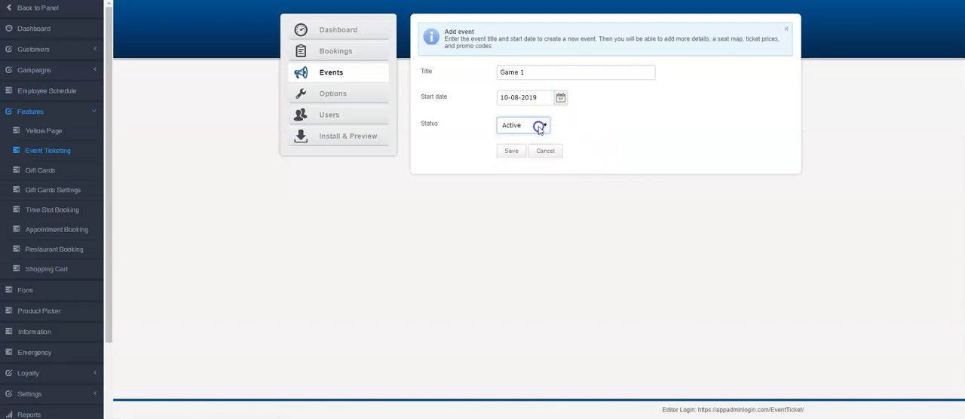
{"action": "left_click", "coordinate": [511, 151]}
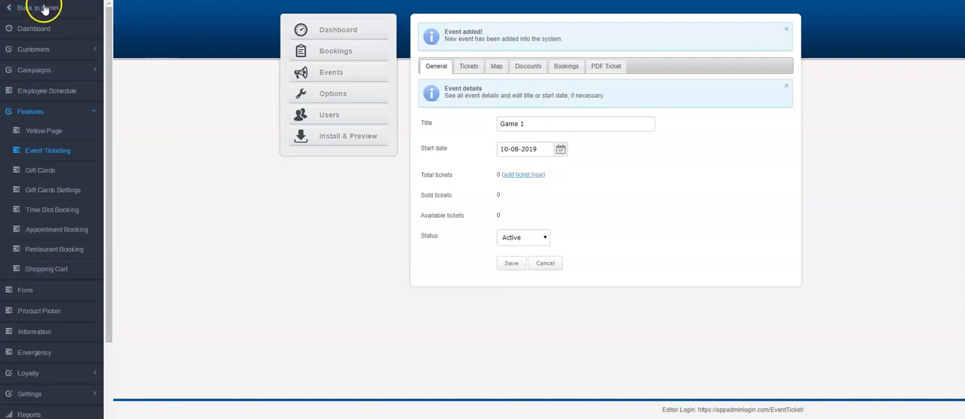
Set the general options to date format m/d/Y and timezone GMT-04:00, and save them
{"action": "left_click", "coordinate": [332, 94]}
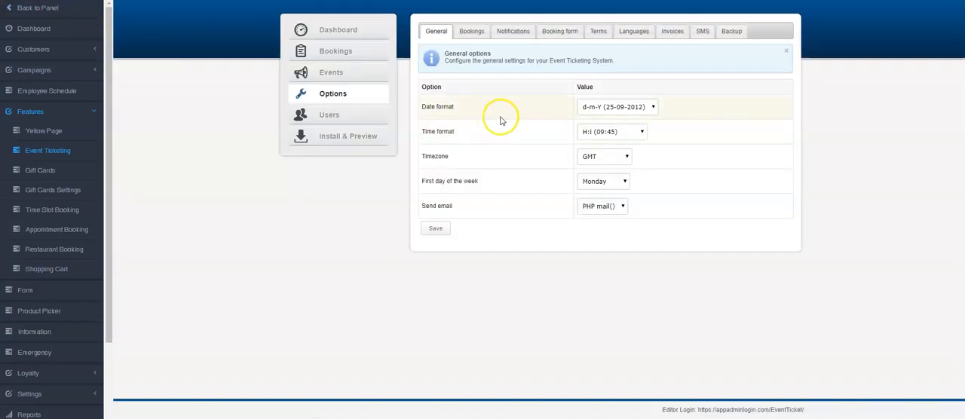
{"action": "left_click", "coordinate": [589, 107]}
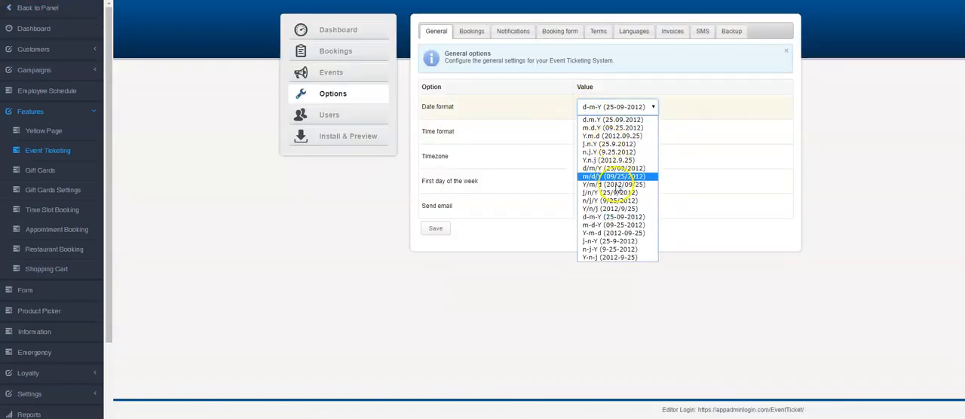
{"action": "left_click", "coordinate": [612, 175]}
{"action": "left_click", "coordinate": [588, 157]}
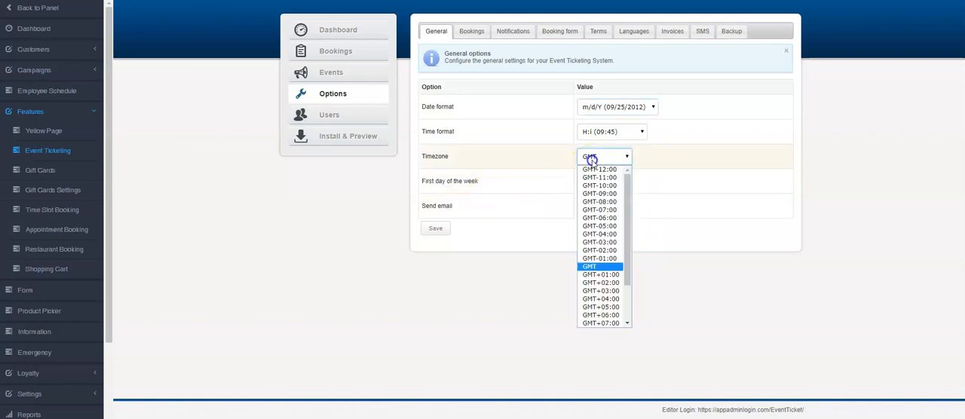
{"action": "left_click", "coordinate": [601, 234]}
{"action": "left_click", "coordinate": [437, 228]}
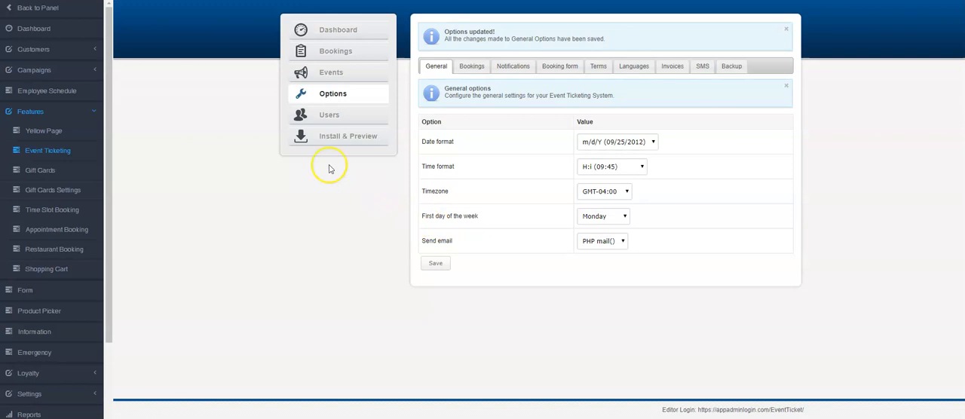
Start a new ticket type for the Game 1 event with the title and description "Box Seats"
{"action": "left_click", "coordinate": [330, 71]}
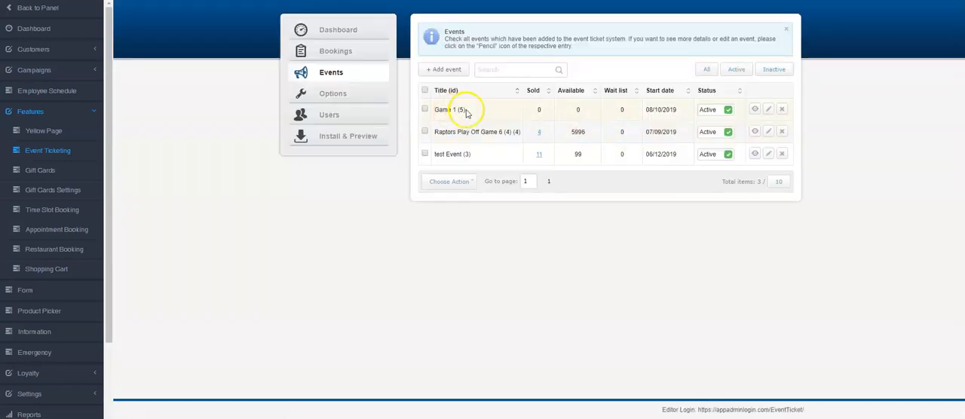
{"action": "left_click", "coordinate": [766, 110]}
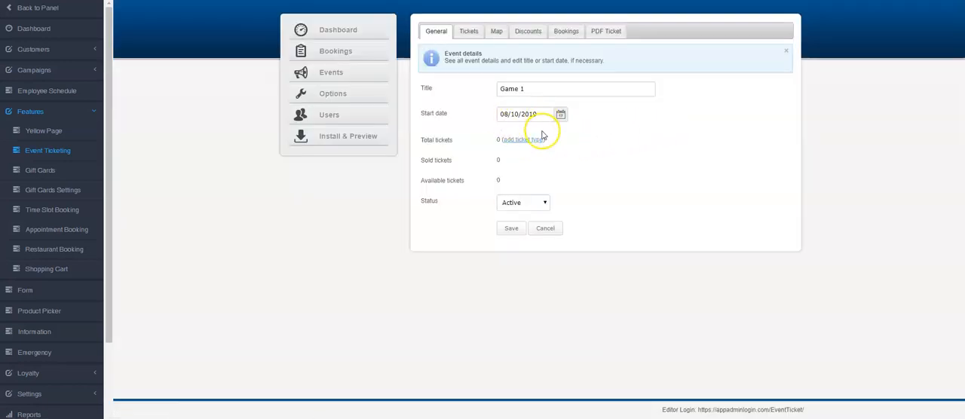
{"action": "left_click", "coordinate": [468, 31]}
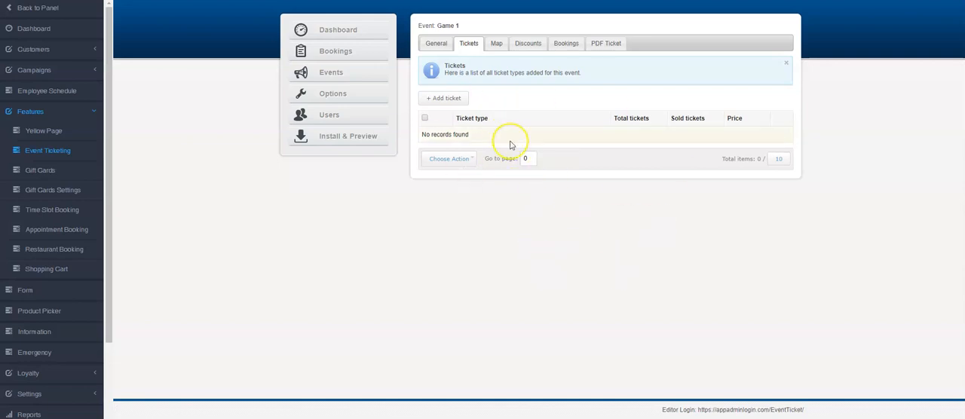
{"action": "left_click", "coordinate": [446, 98]}
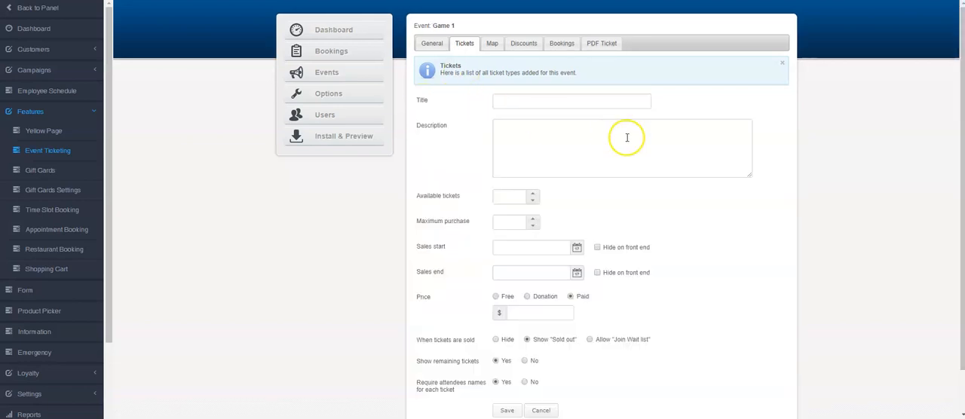
{"action": "left_click", "coordinate": [548, 102]}
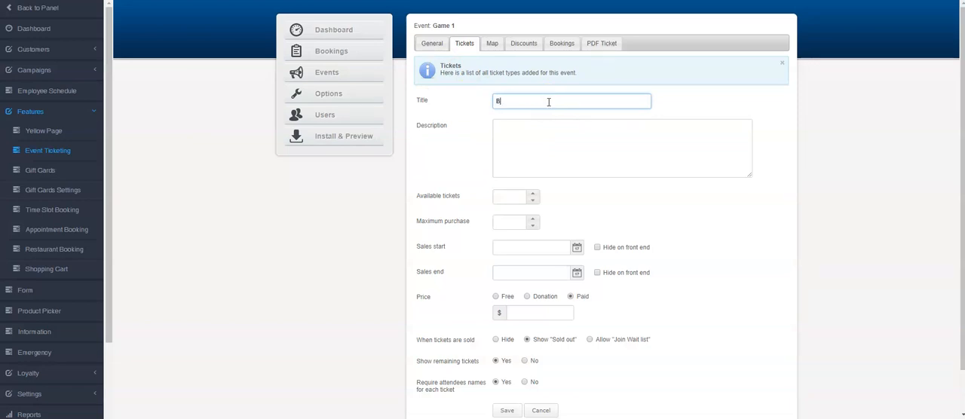
{"action": "key", "text": "Tab"}
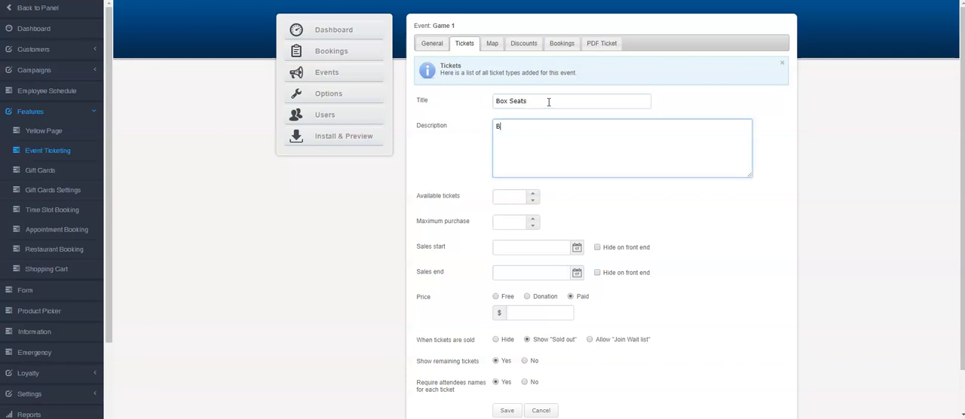
{"action": "type", "text": "Box Seats"}
{"action": "key", "text": "Tab"}
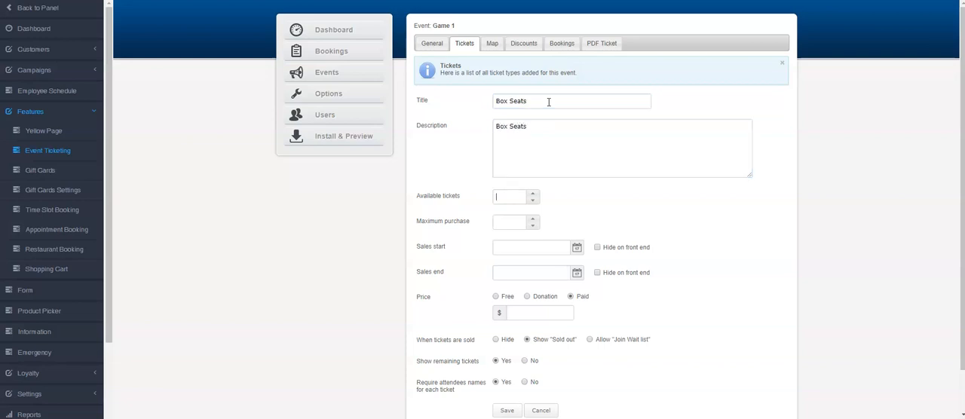
Set 1000 available tickets, a maximum purchase of 8, and sales start at 07/25/2019 18:10
{"action": "left_click", "coordinate": [784, 334]}
{"action": "key", "text": "Tab"}
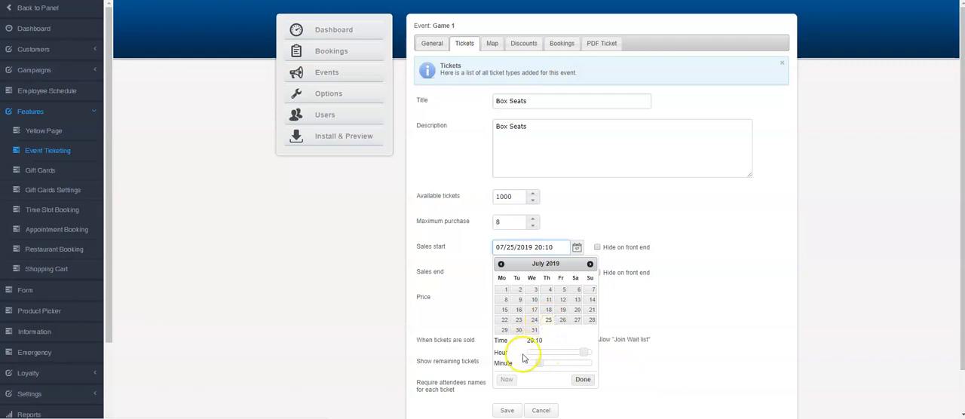
{"action": "left_click_drag", "start_coordinate": [585, 352], "coordinate": [576, 352]}
{"action": "left_click", "coordinate": [583, 380]}
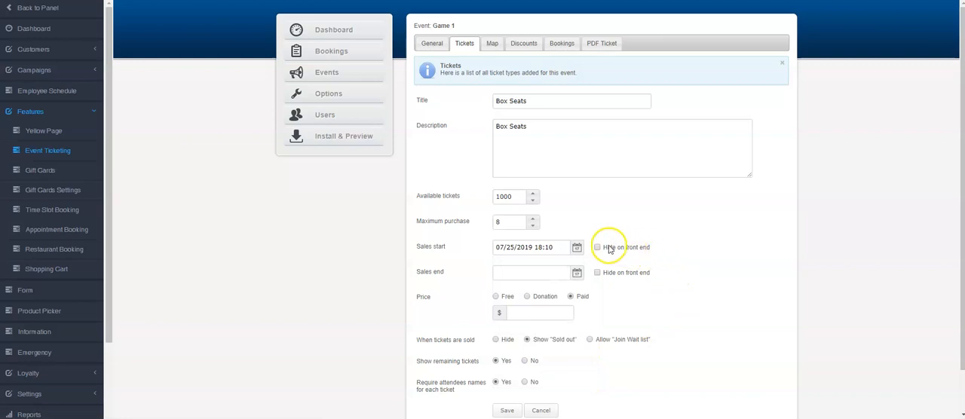
Set the ticket's sales end to 08/11/2019 18:10 and its paid price to $500
{"action": "left_click", "coordinate": [576, 275]}
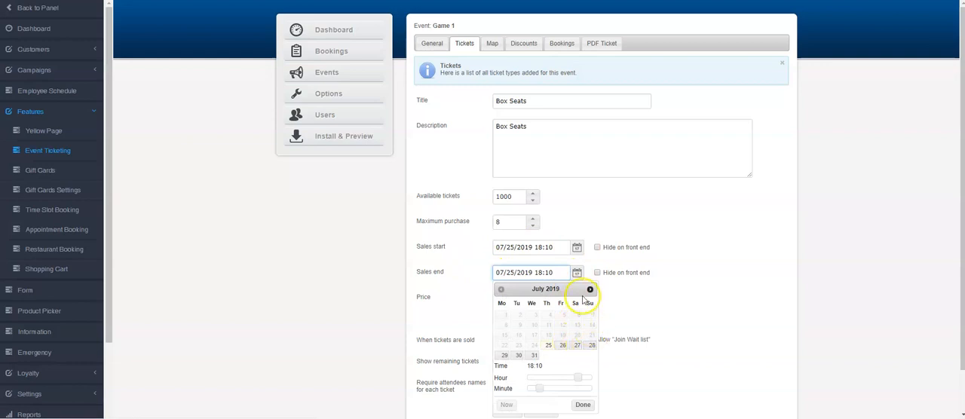
{"action": "left_click", "coordinate": [590, 290]}
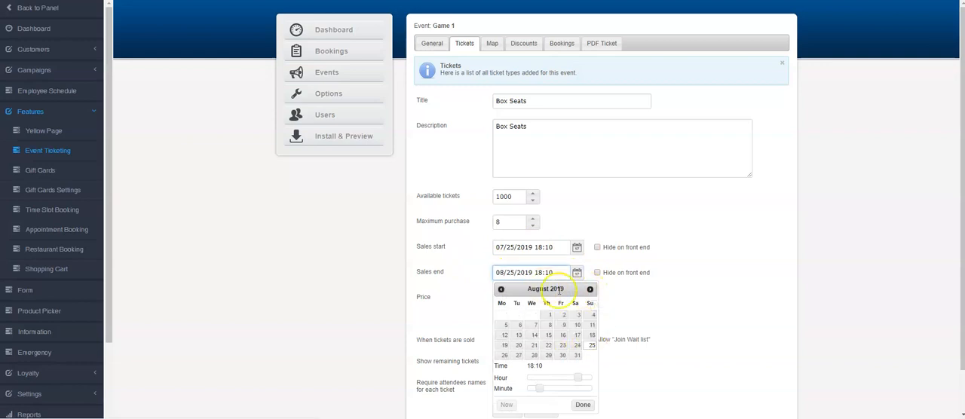
{"action": "left_click", "coordinate": [591, 326]}
{"action": "left_click", "coordinate": [583, 405]}
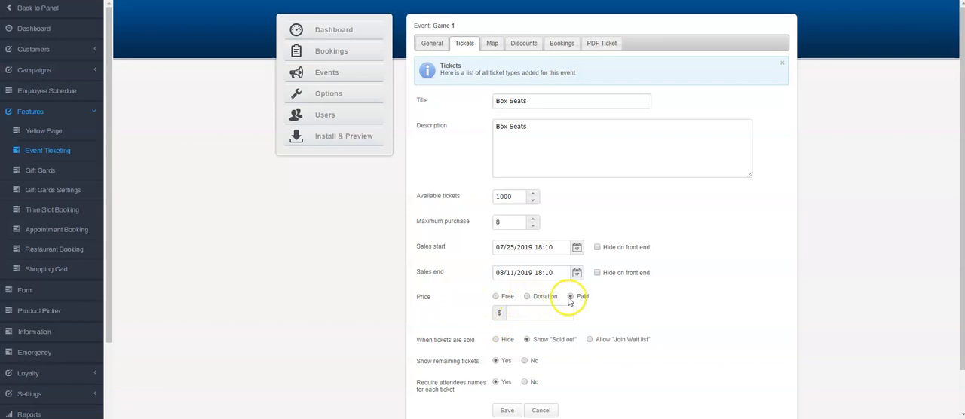
{"action": "left_click", "coordinate": [542, 312]}
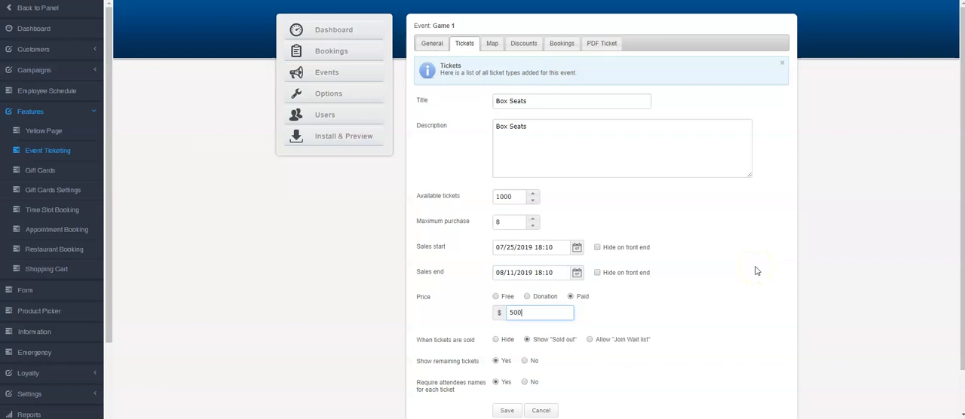
{"action": "left_click", "coordinate": [757, 271]}
Have sold-out tickets show "Sold out", turn off required attendee names, and save the ticket type
{"action": "scroll", "coordinate": [755, 270], "scroll_direction": "down", "scroll_amount": 1}
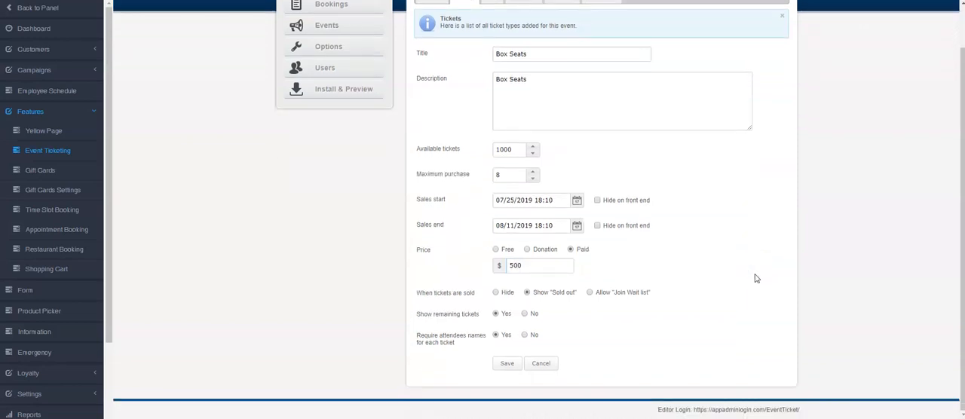
{"action": "left_click", "coordinate": [495, 294]}
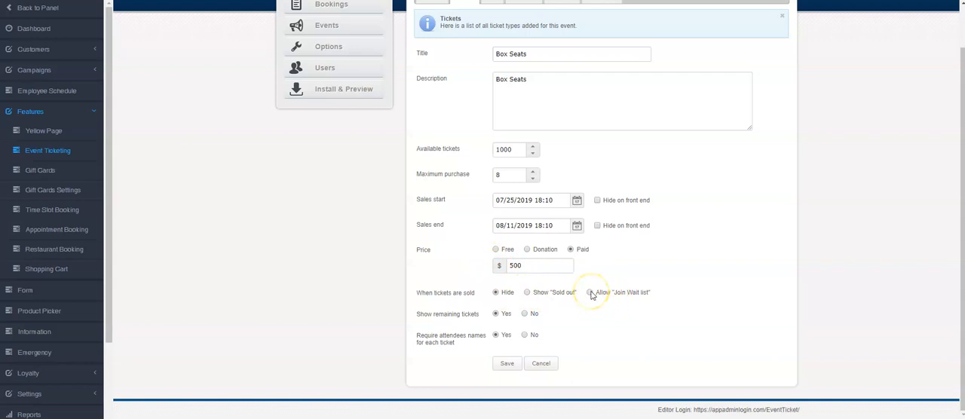
{"action": "left_click", "coordinate": [527, 293]}
{"action": "left_click", "coordinate": [511, 342]}
{"action": "left_click", "coordinate": [524, 335]}
{"action": "left_click", "coordinate": [505, 364]}
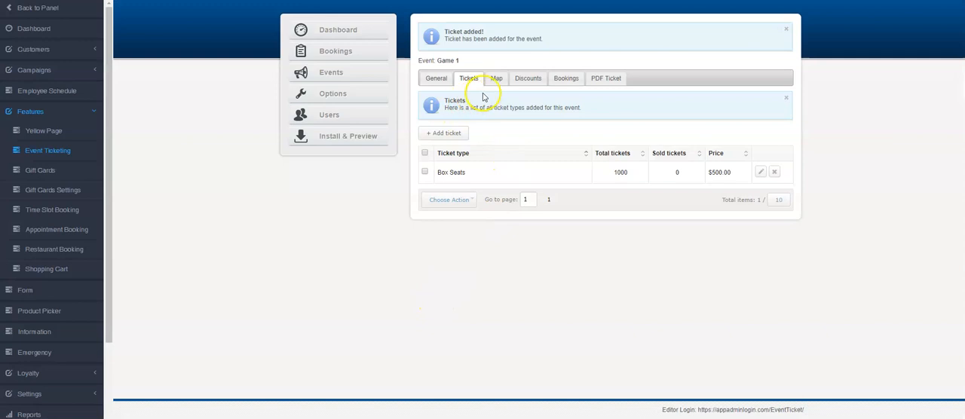
Upload the image "o" from the Desktop's Gift Card folder as the event's seat map
{"action": "left_click", "coordinate": [497, 78]}
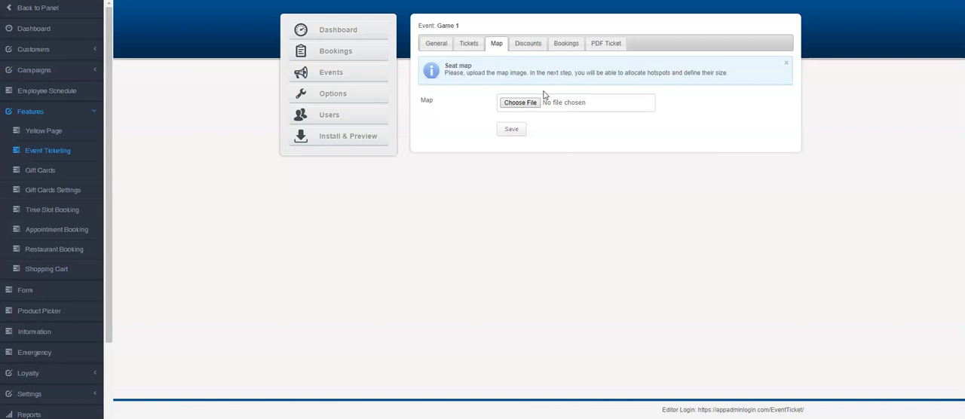
{"action": "left_click", "coordinate": [520, 103]}
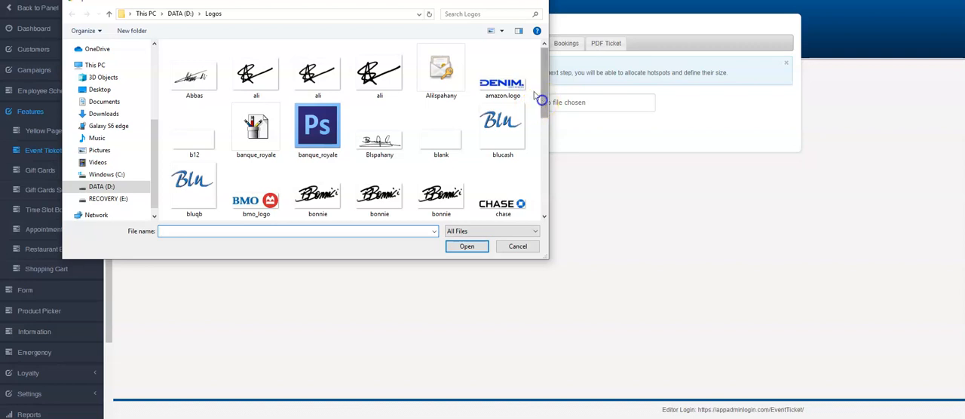
{"action": "left_click", "coordinate": [113, 175]}
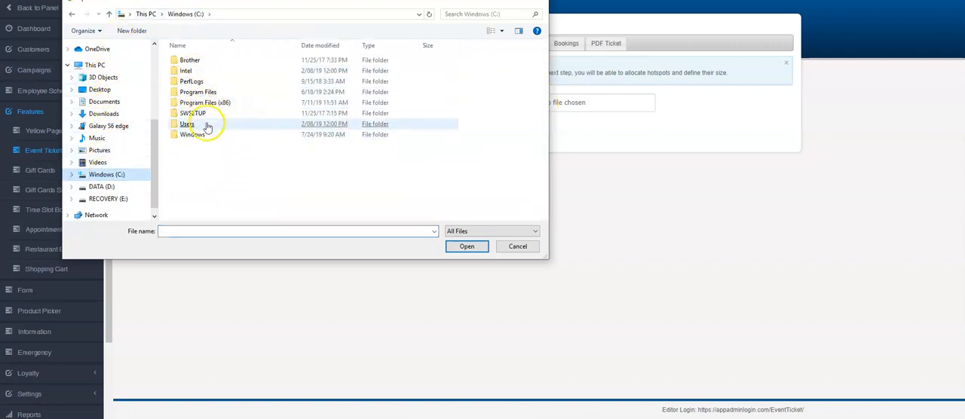
{"action": "left_click", "coordinate": [109, 91]}
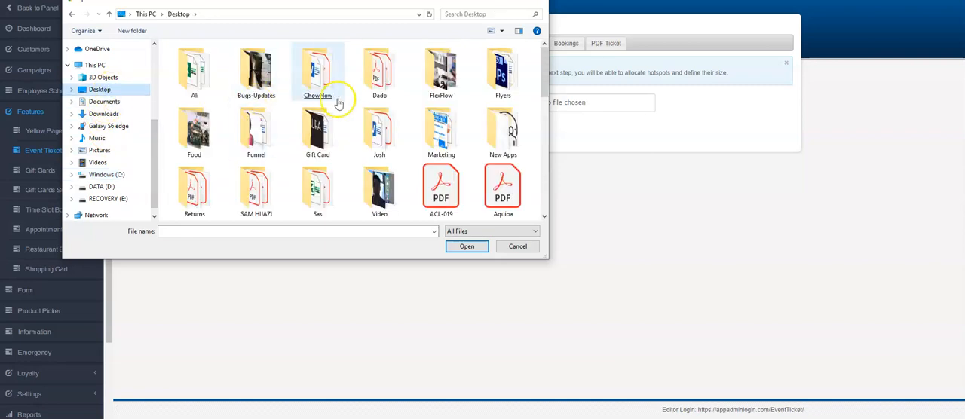
{"action": "left_click", "coordinate": [394, 128]}
{"action": "double_click", "coordinate": [315, 129]}
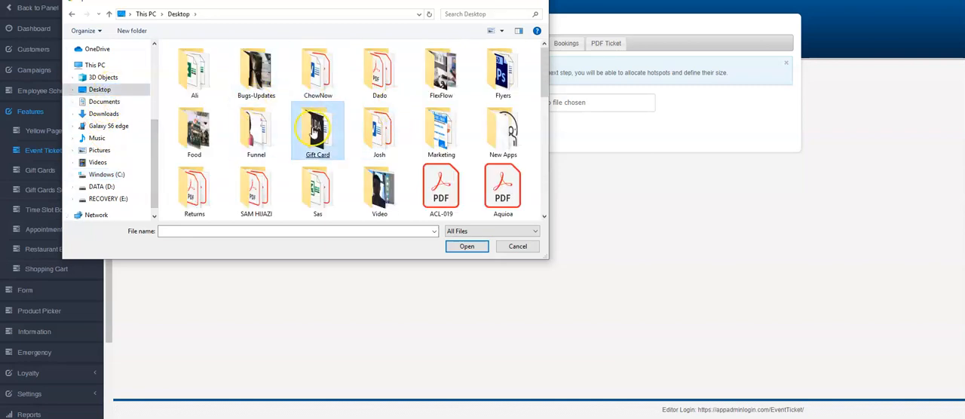
{"action": "left_click", "coordinate": [318, 142]}
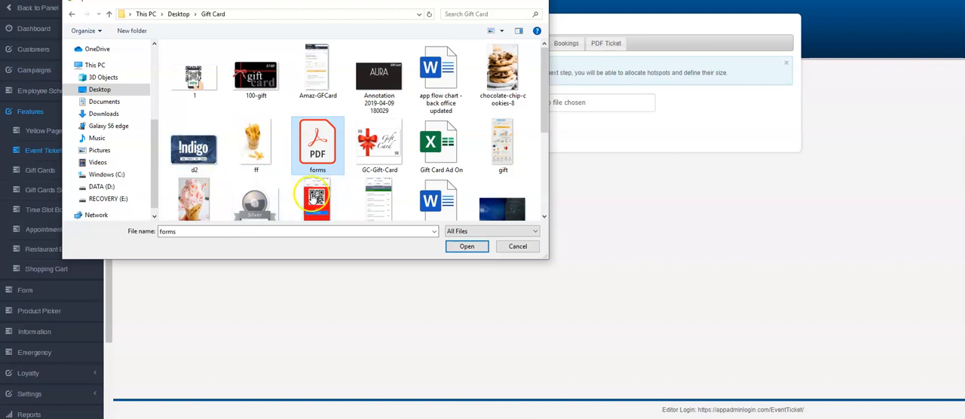
{"action": "left_click", "coordinate": [378, 82]}
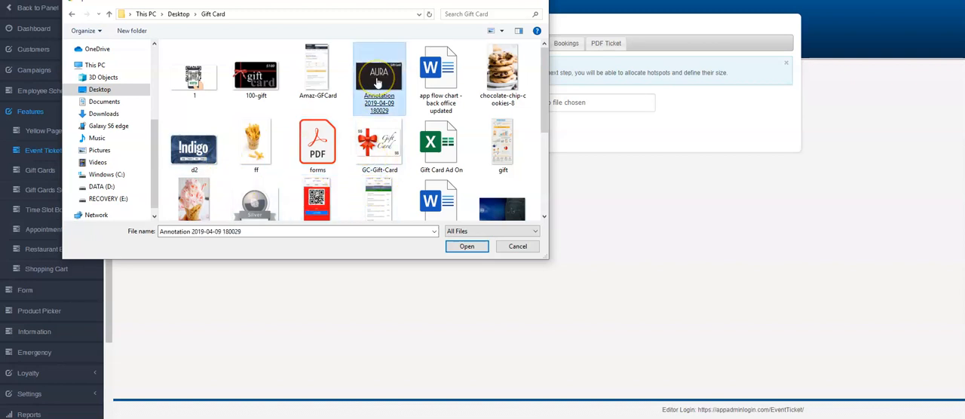
{"action": "scroll", "coordinate": [422, 135], "scroll_direction": "down", "scroll_amount": 1}
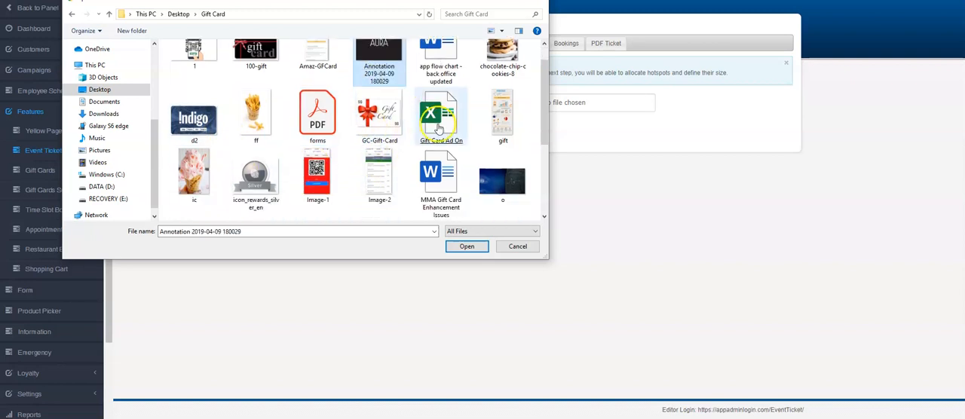
{"action": "double_click", "coordinate": [499, 187]}
{"action": "left_click", "coordinate": [511, 129]}
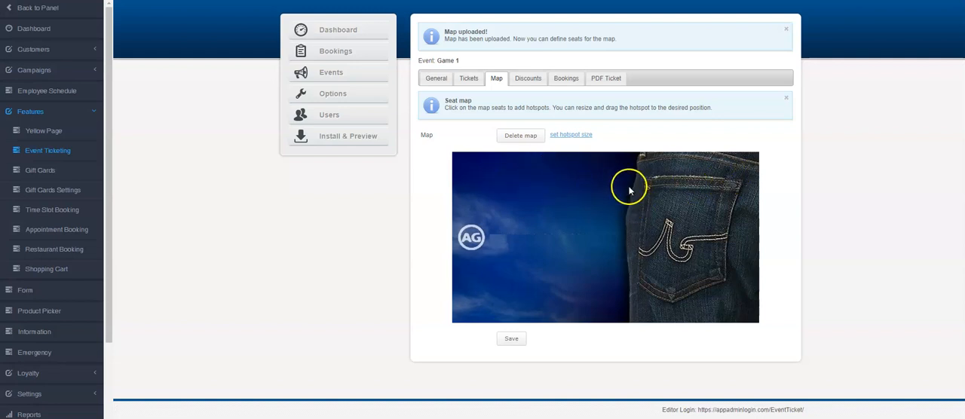
Place seat hotspots in two rows across the upper blue area of the map and enlarge the first one
{"action": "left_click", "coordinate": [486, 172]}
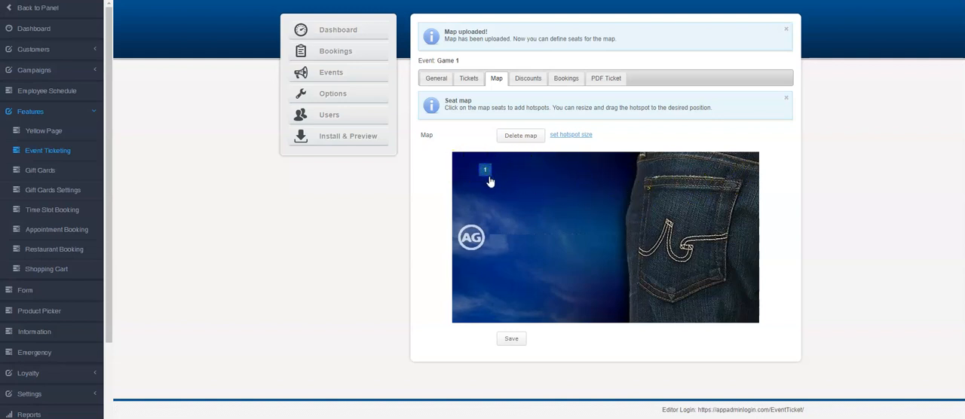
{"action": "left_click_drag", "start_coordinate": [494, 185], "coordinate": [482, 177]}
{"action": "left_click", "coordinate": [513, 173]}
{"action": "left_click", "coordinate": [533, 175]}
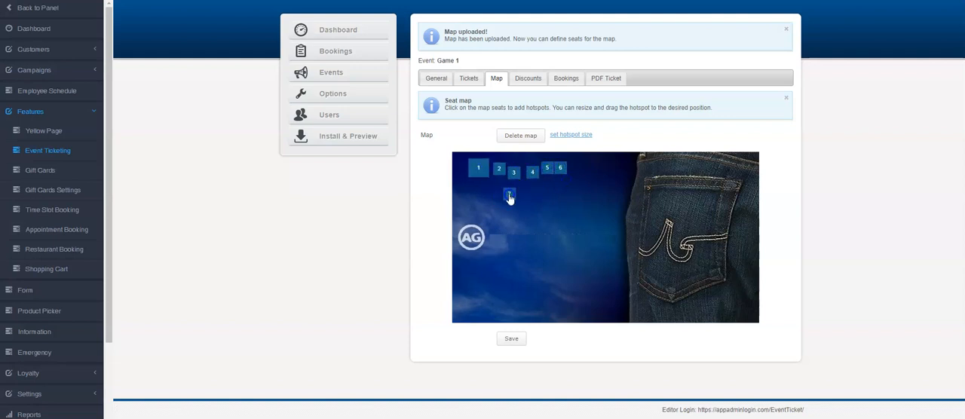
{"action": "left_click", "coordinate": [568, 202]}
{"action": "left_click", "coordinate": [592, 175]}
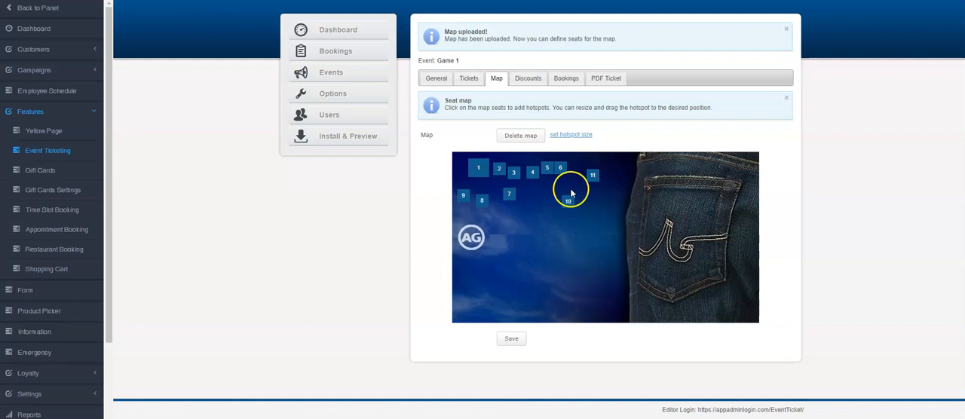
Add more seat hotspots across the lower blue area of the map and beside the jeans
{"action": "left_click", "coordinate": [564, 242]}
{"action": "left_click", "coordinate": [605, 236]}
{"action": "left_click", "coordinate": [607, 208]}
{"action": "left_click", "coordinate": [502, 264]}
Check the name and ticket type settings of seat hotspot 15, leaving them unsaved
{"action": "left_click", "coordinate": [507, 268]}
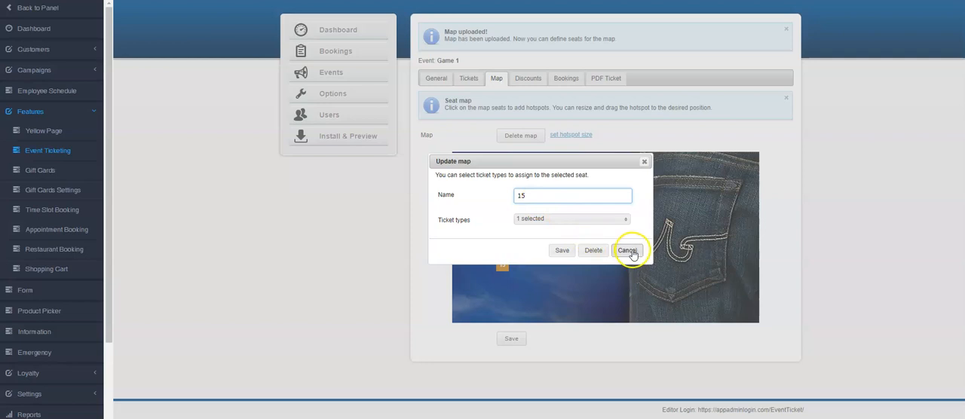
{"action": "left_click", "coordinate": [614, 220]}
{"action": "left_click", "coordinate": [635, 195]}
{"action": "left_click", "coordinate": [627, 251]}
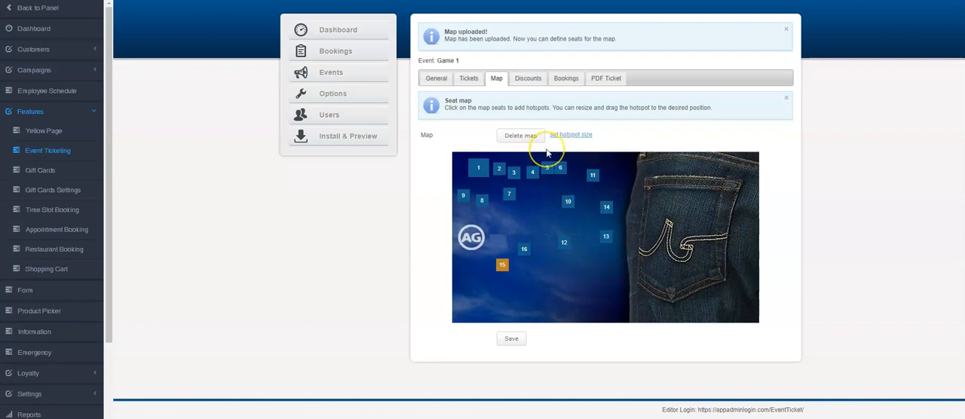
Delete the event's seat map
{"action": "left_click", "coordinate": [522, 140]}
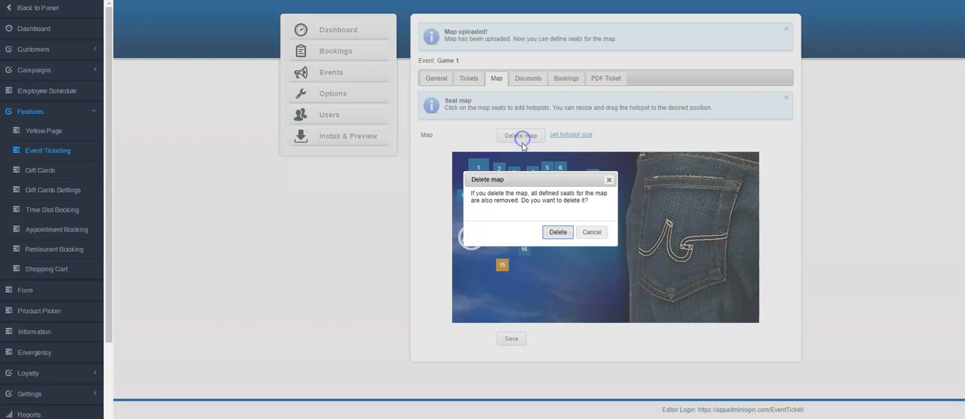
{"action": "left_click", "coordinate": [552, 232]}
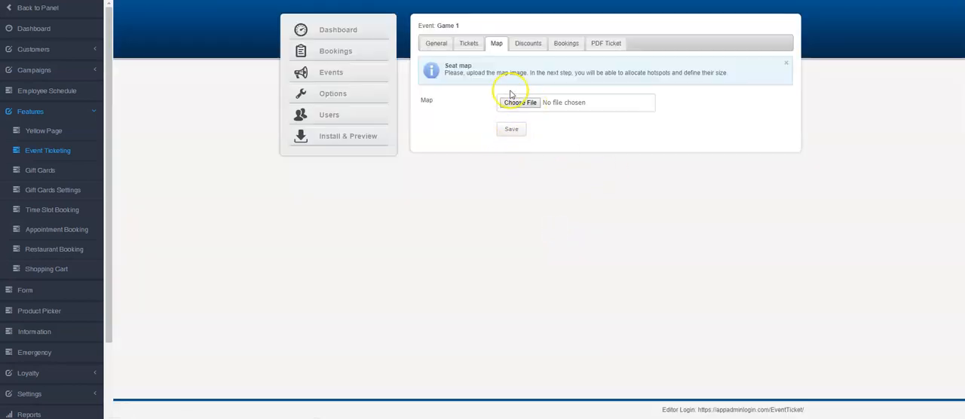
Start a new discount code "Promo1" of type Amount with a $25 discount
{"action": "left_click", "coordinate": [527, 45]}
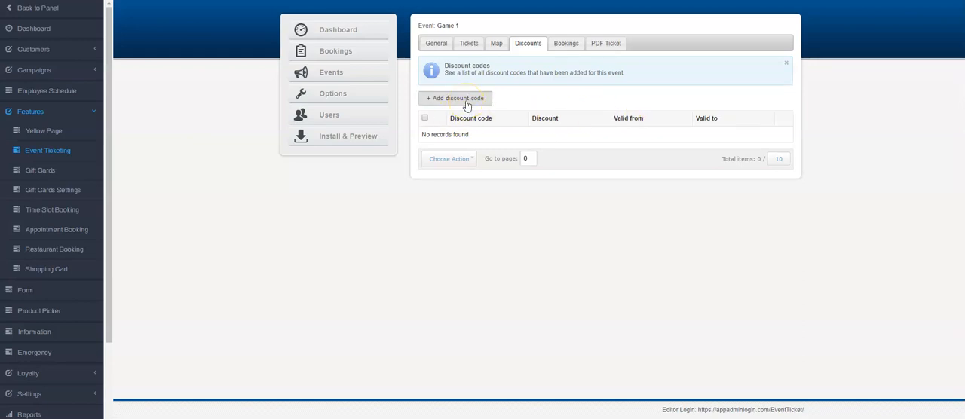
{"action": "left_click", "coordinate": [467, 103]}
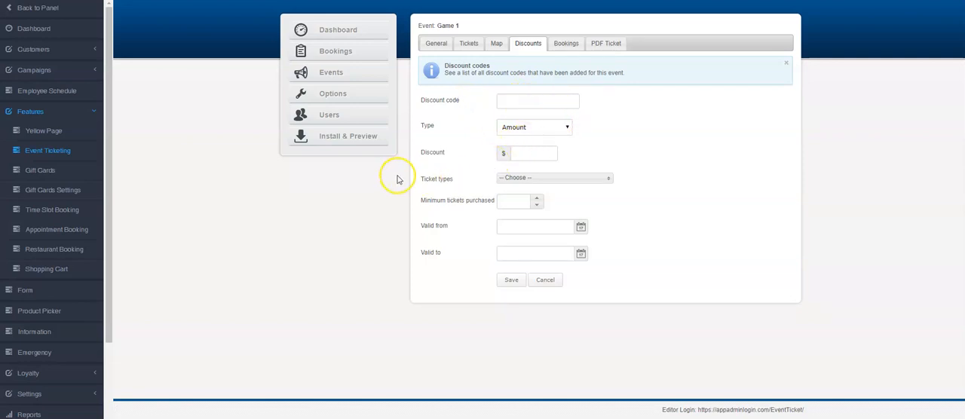
{"action": "left_click", "coordinate": [540, 101]}
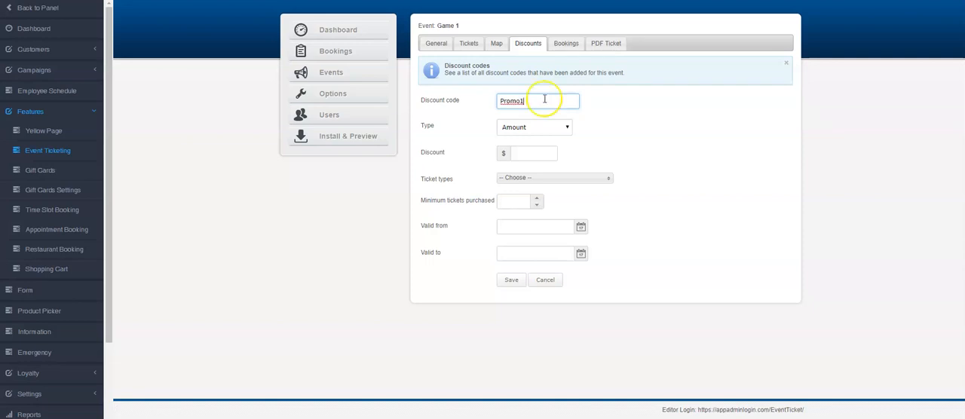
{"action": "left_click", "coordinate": [535, 129]}
{"action": "left_click", "coordinate": [524, 143]}
{"action": "left_click", "coordinate": [530, 152]}
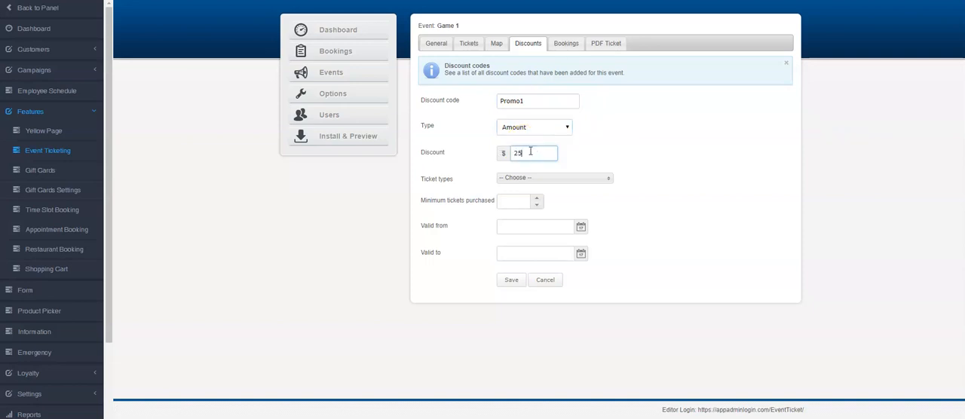
Apply the discount code to the Box Seats ticket type with a minimum of 2 tickets purchased
{"action": "left_click", "coordinate": [532, 178]}
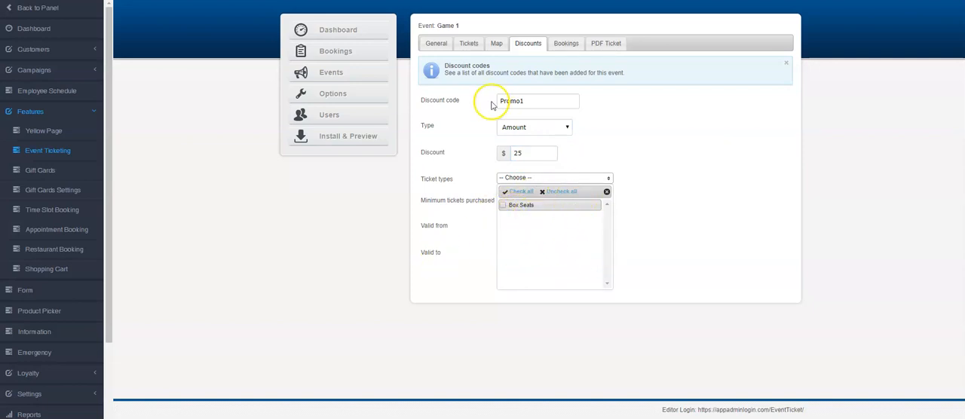
{"action": "left_click", "coordinate": [513, 207]}
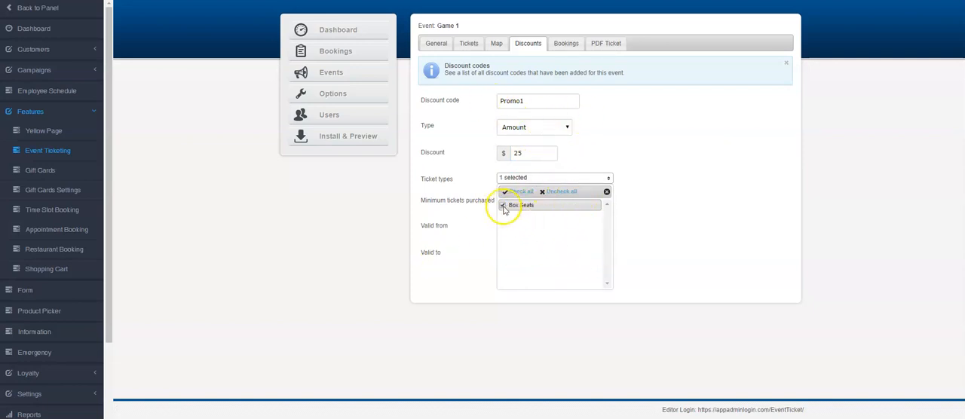
{"action": "left_click", "coordinate": [714, 196]}
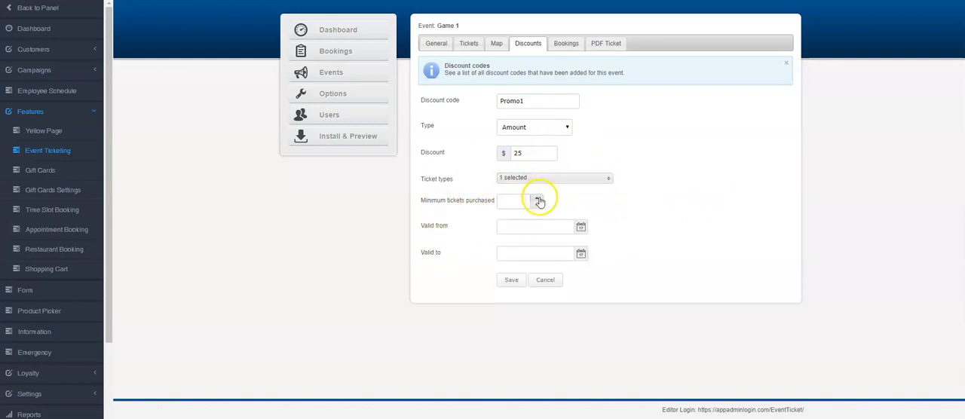
{"action": "left_click", "coordinate": [536, 198]}
{"action": "left_click", "coordinate": [536, 197]}
Make the discount code valid from 07/25/2019 00:00 to 08/10/2019 00:00 and save it
{"action": "left_click", "coordinate": [580, 226]}
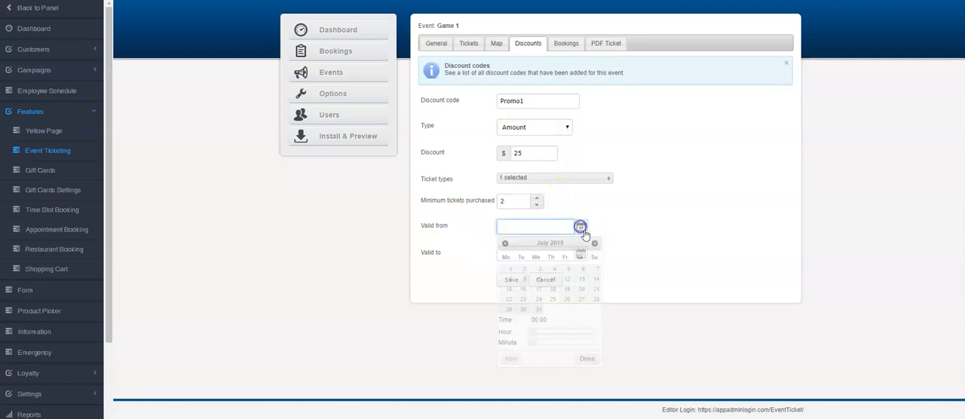
{"action": "left_click", "coordinate": [553, 302]}
{"action": "left_click", "coordinate": [587, 359]}
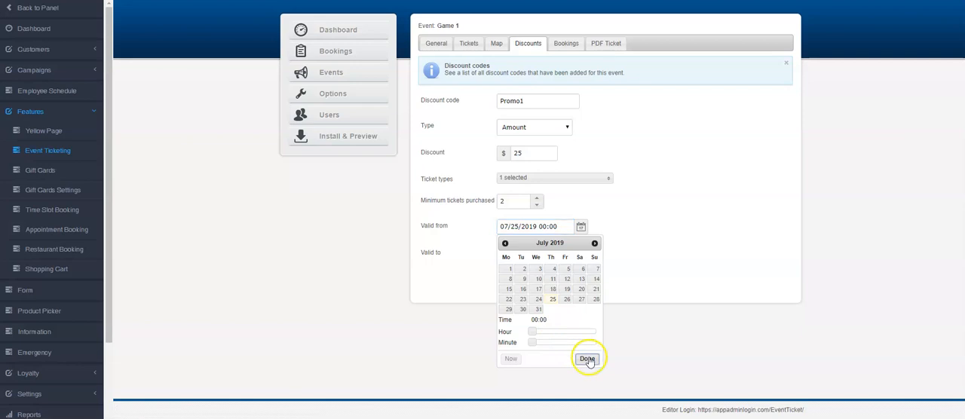
{"action": "left_click", "coordinate": [581, 254]}
{"action": "left_click", "coordinate": [594, 270]}
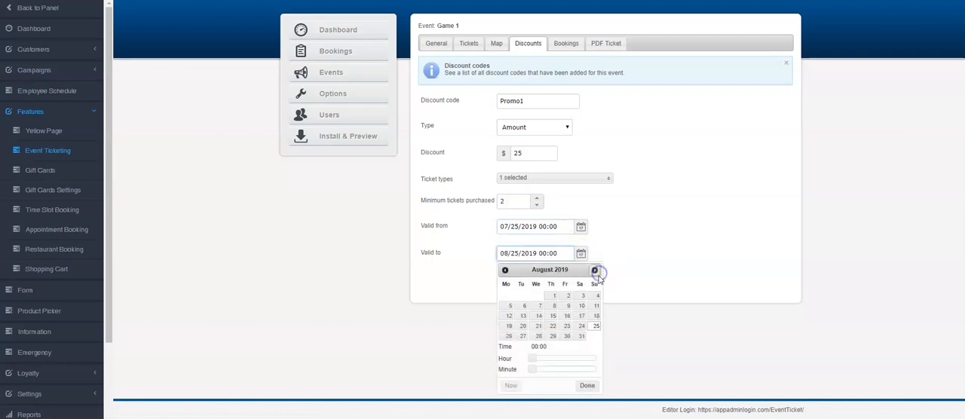
{"action": "left_click", "coordinate": [582, 306]}
{"action": "left_click", "coordinate": [588, 386]}
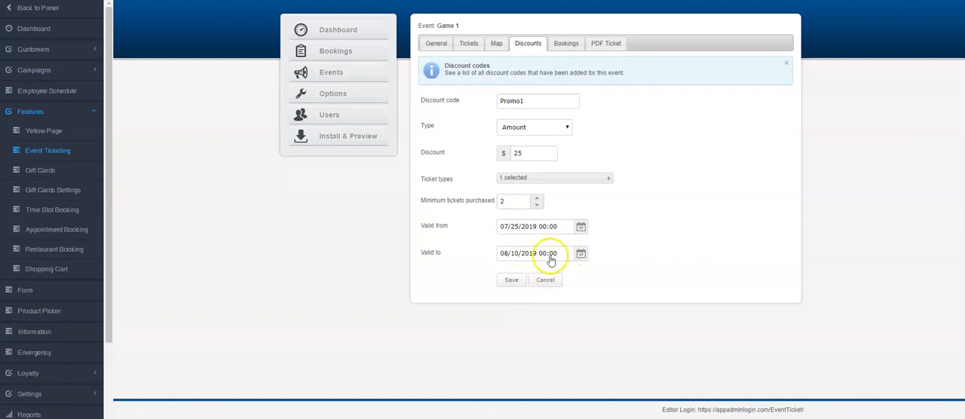
{"action": "left_click", "coordinate": [518, 280]}
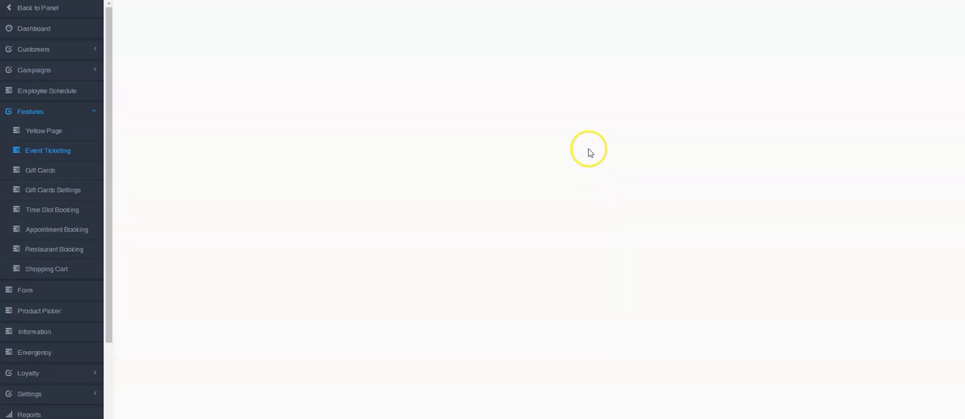
Fill the PDF ticket data with the {Name}, {Event}, {EventDate}, {Ticket} and {Seat} tokens, separated by blank lines, and save it
{"action": "left_click", "coordinate": [560, 80]}
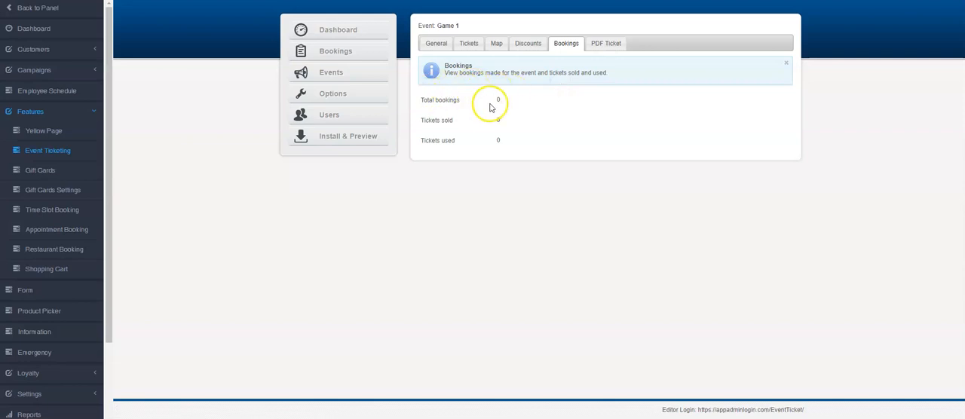
{"action": "left_click", "coordinate": [610, 44]}
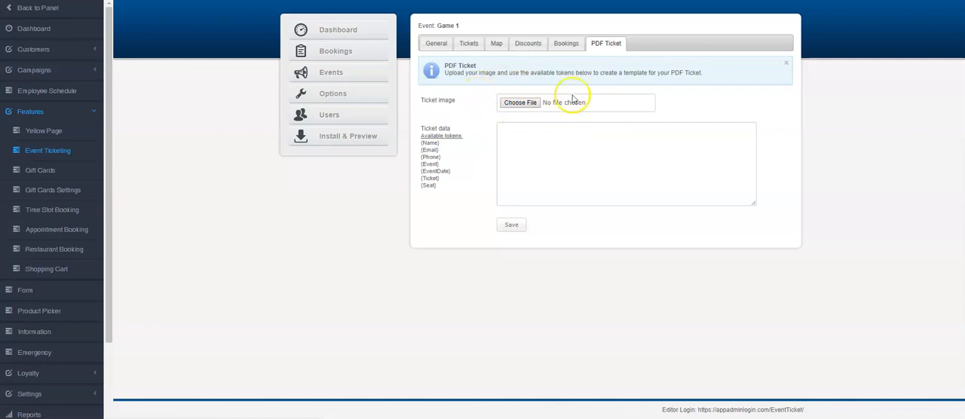
{"action": "left_click_drag", "start_coordinate": [421, 145], "coordinate": [433, 143]}
{"action": "left_click", "coordinate": [436, 144]}
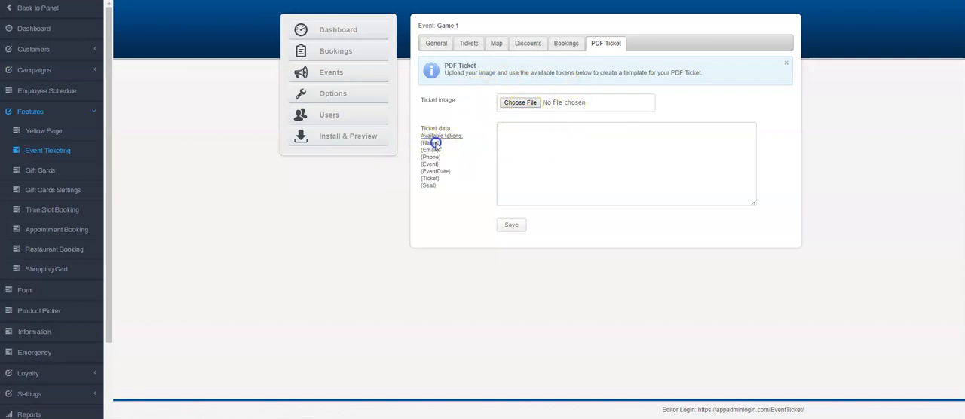
{"action": "left_click", "coordinate": [417, 146]}
{"action": "right_click", "coordinate": [425, 151]}
{"action": "left_click", "coordinate": [446, 155]}
{"action": "left_click", "coordinate": [512, 138]}
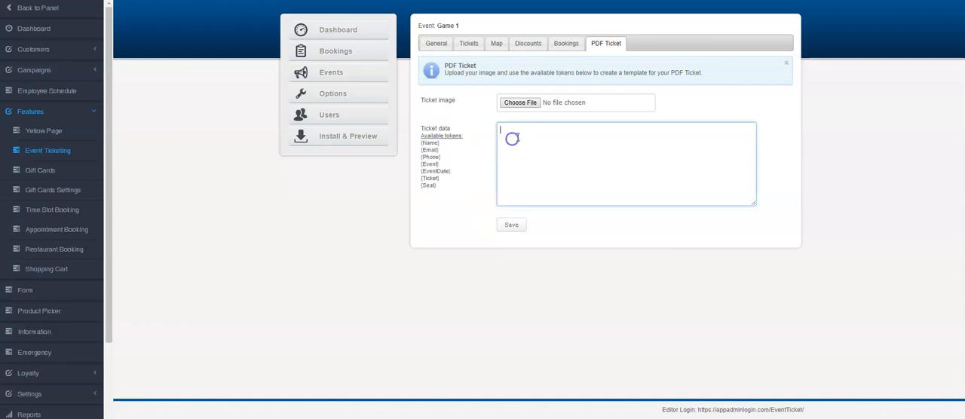
{"action": "key", "text": "ctrl+v"}
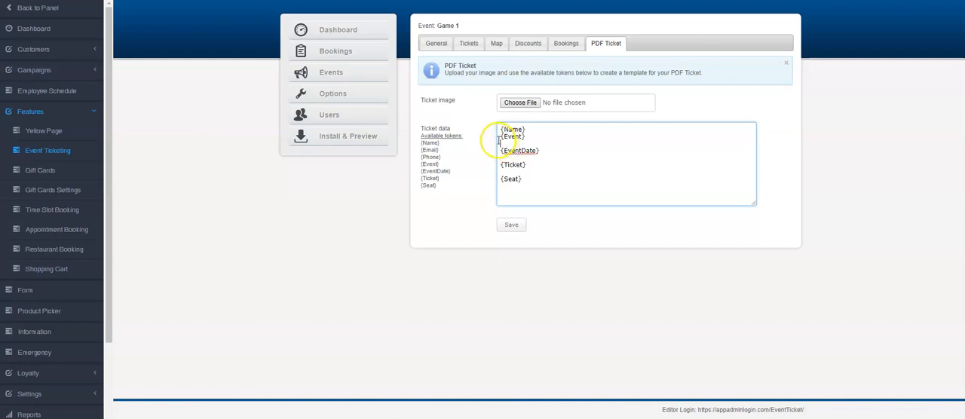
{"action": "key", "text": "Return"}
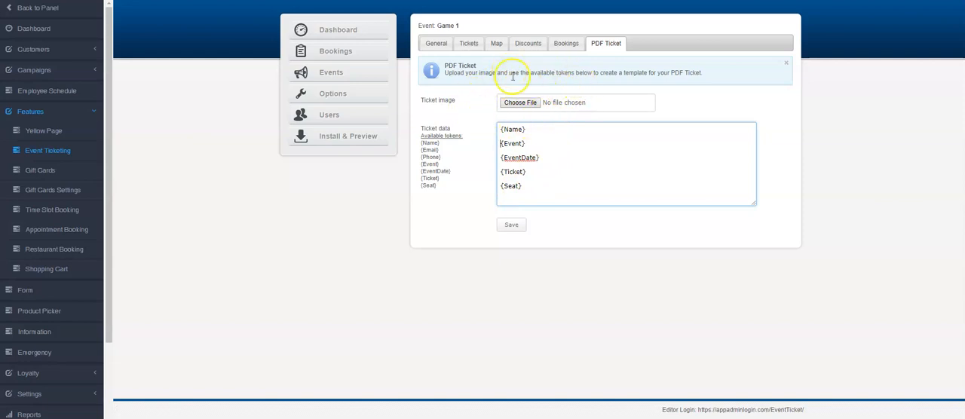
{"action": "left_click", "coordinate": [512, 225]}
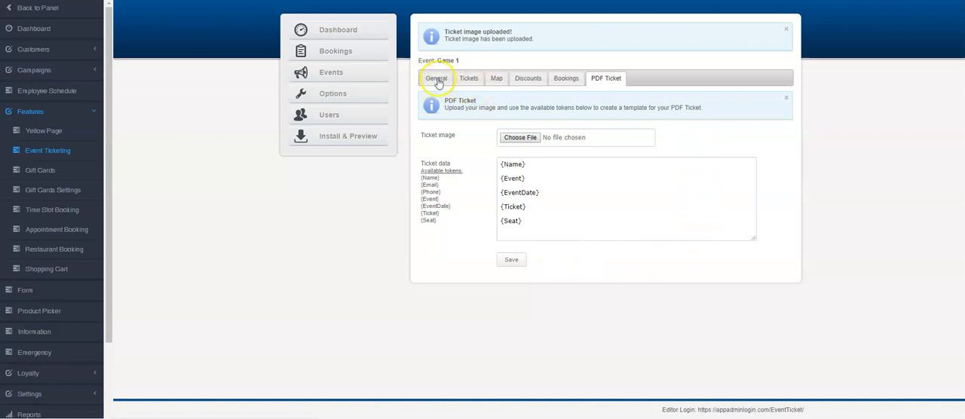
Add a "Gold Seats" ticket type with the description "Gold Seats", 5000 available tickets and a maximum purchase of 10
{"action": "left_click", "coordinate": [465, 79]}
{"action": "left_click", "coordinate": [463, 99]}
{"action": "left_click", "coordinate": [532, 102]}
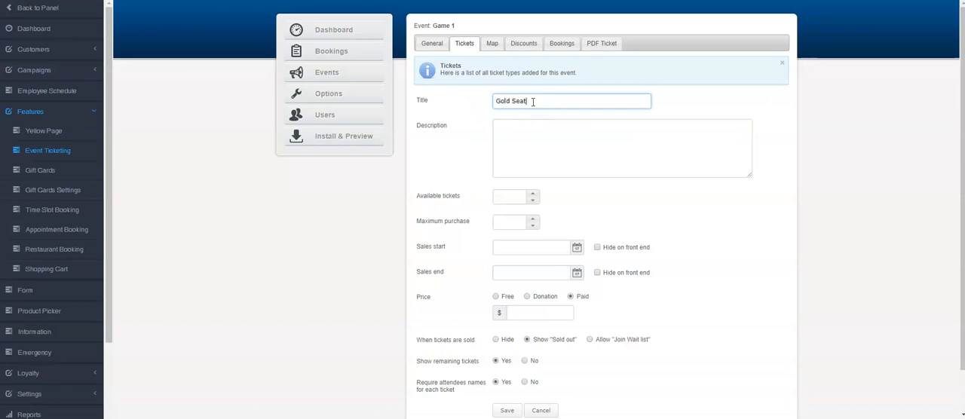
{"action": "key", "text": "Tab"}
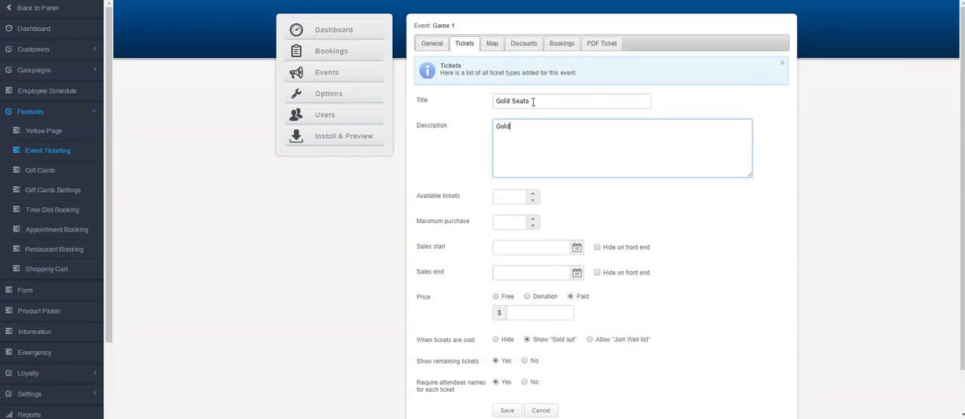
{"action": "type", "text": "Gold Seats"}
{"action": "key", "text": "Tab"}
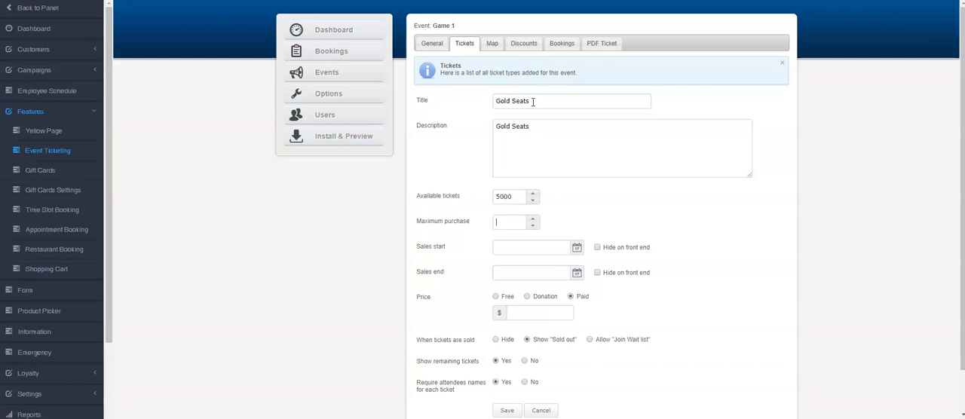
{"action": "type", "text": "0"}
{"action": "key", "text": "Tab"}
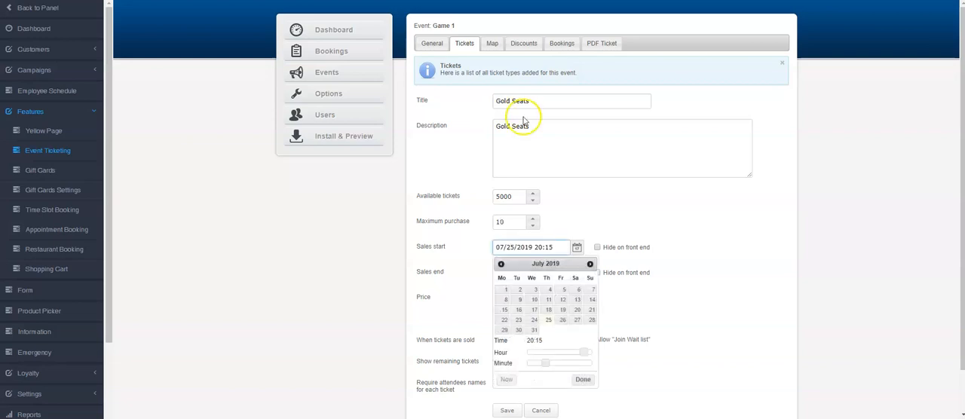
Set the Gold Seats sales start to 07/25/2019 20:15 and the sales end to 08/11/2019 20:15
{"action": "left_click", "coordinate": [548, 321]}
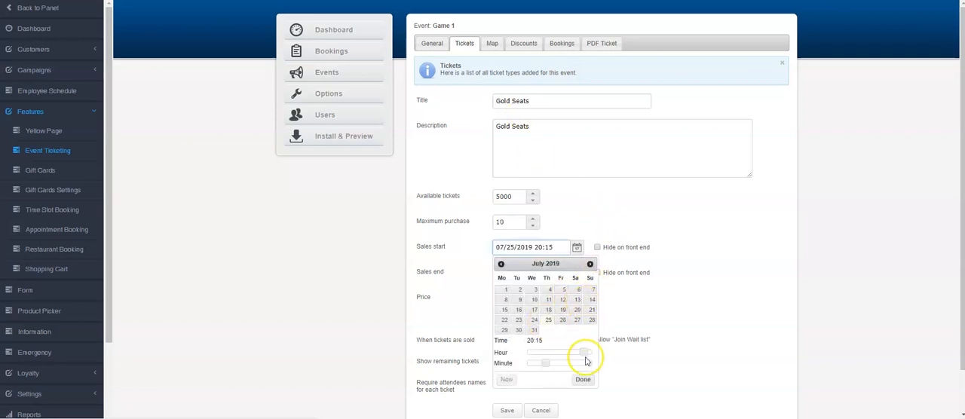
{"action": "left_click", "coordinate": [582, 379]}
{"action": "left_click", "coordinate": [578, 272]}
{"action": "left_click", "coordinate": [589, 289]}
{"action": "left_click", "coordinate": [592, 325]}
{"action": "left_click", "coordinate": [583, 405]}
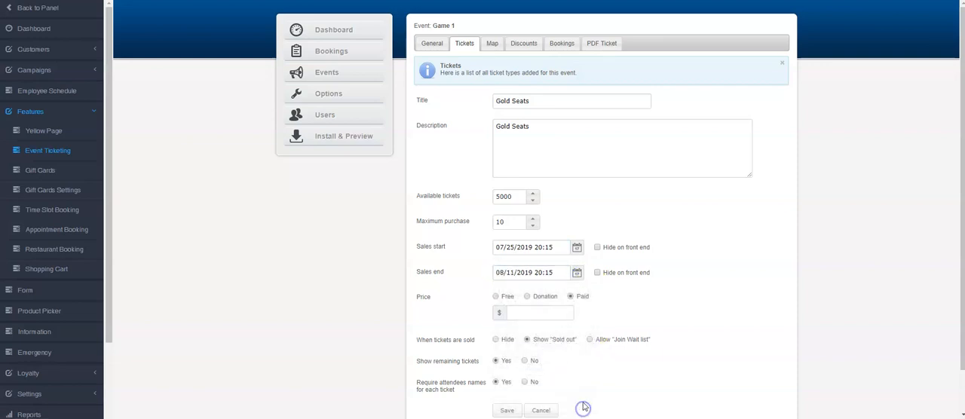
Set the Gold Seats price to $350 paid, do not require attendee names for each ticket, and save the ticket type
{"action": "left_click", "coordinate": [570, 297]}
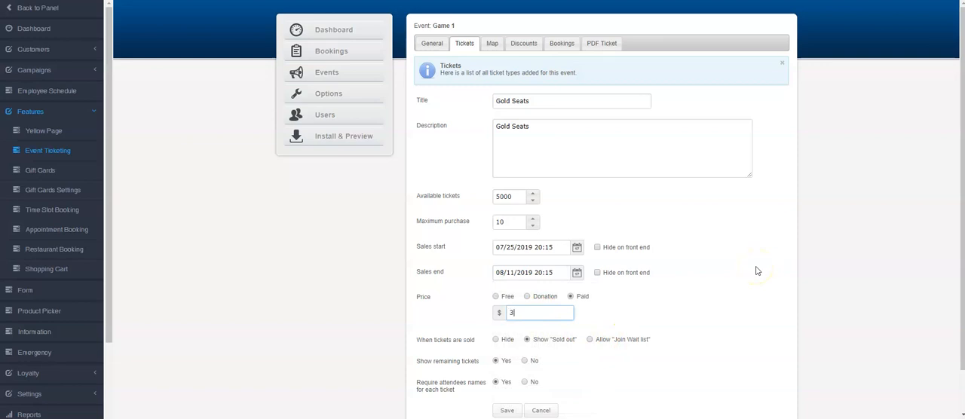
{"action": "scroll", "coordinate": [757, 270], "scroll_direction": "down", "scroll_amount": 1}
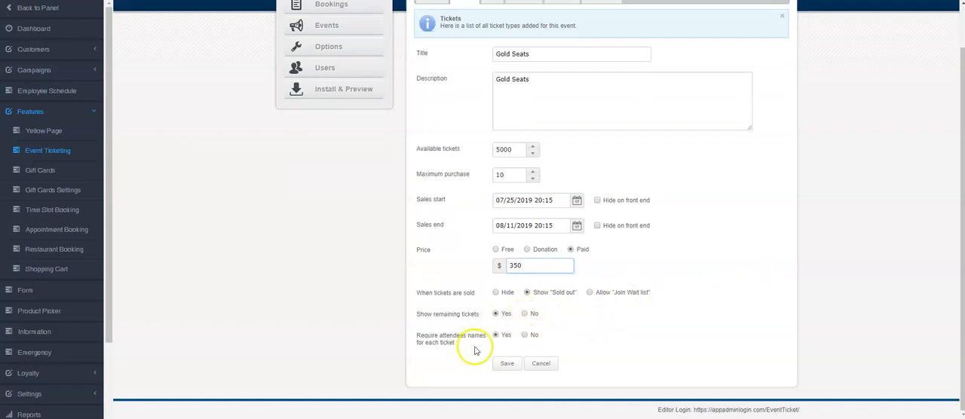
{"action": "left_click", "coordinate": [525, 335]}
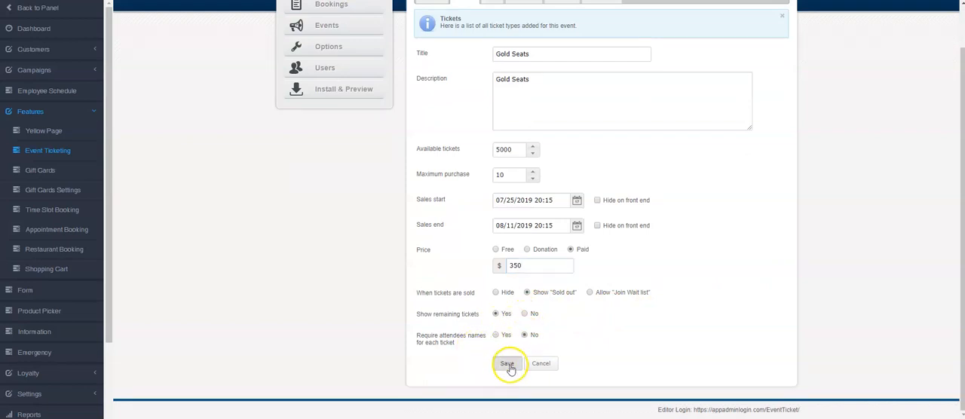
{"action": "left_click", "coordinate": [508, 365]}
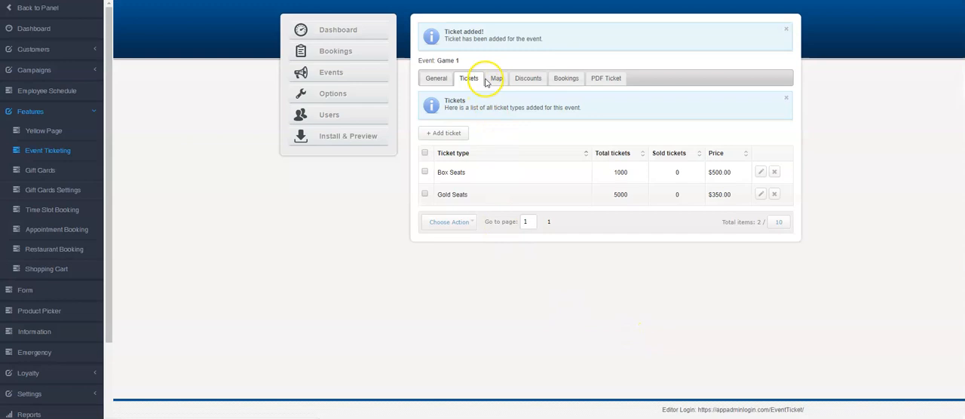
Review the map, discount codes, bookings and general details of the Game 1 event
{"action": "left_click", "coordinate": [493, 79]}
{"action": "left_click", "coordinate": [534, 44]}
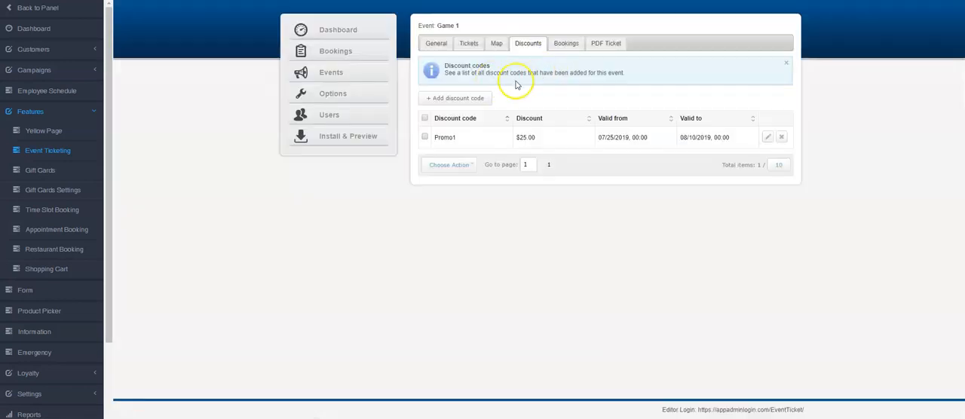
{"action": "left_click", "coordinate": [567, 46]}
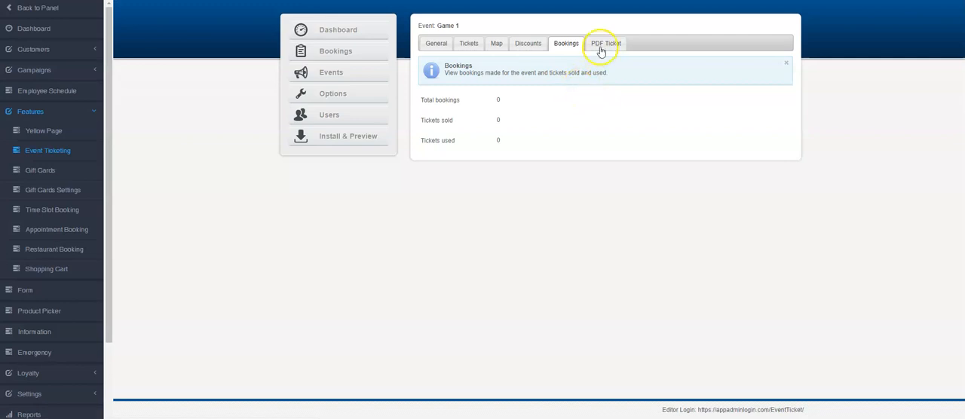
{"action": "left_click", "coordinate": [424, 40]}
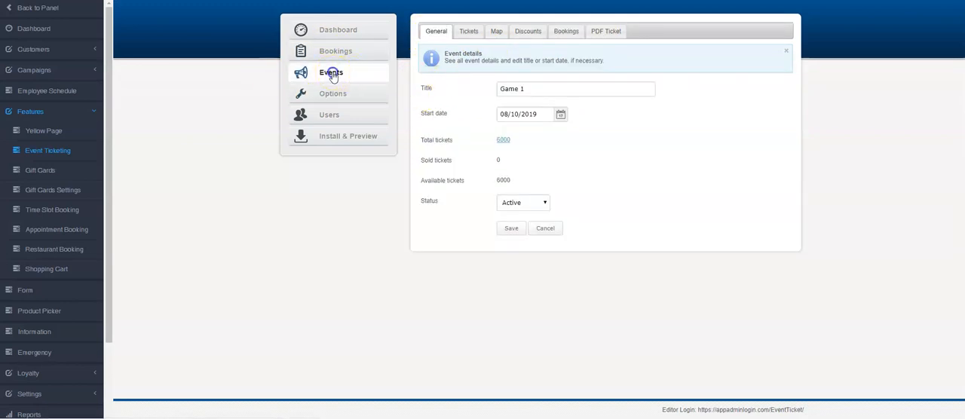
Preview the Game 1 booking page from the events list and check out with 2 Box Seats and 2 Gold Seats
{"action": "left_click", "coordinate": [332, 75]}
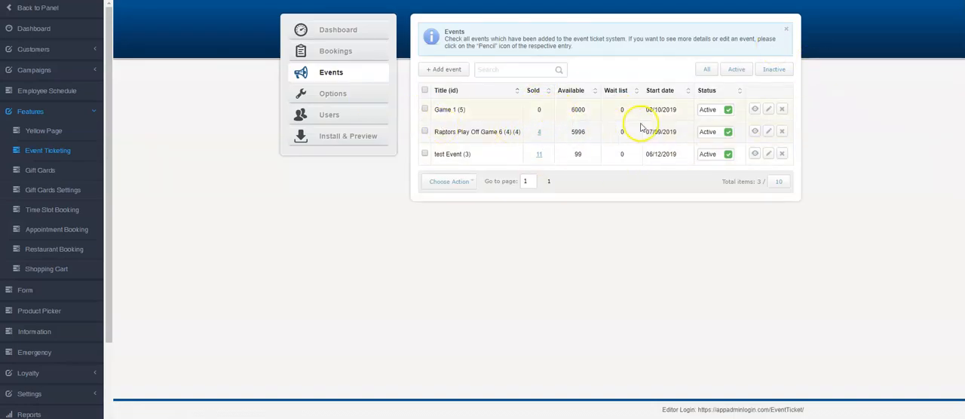
{"action": "left_click", "coordinate": [755, 110]}
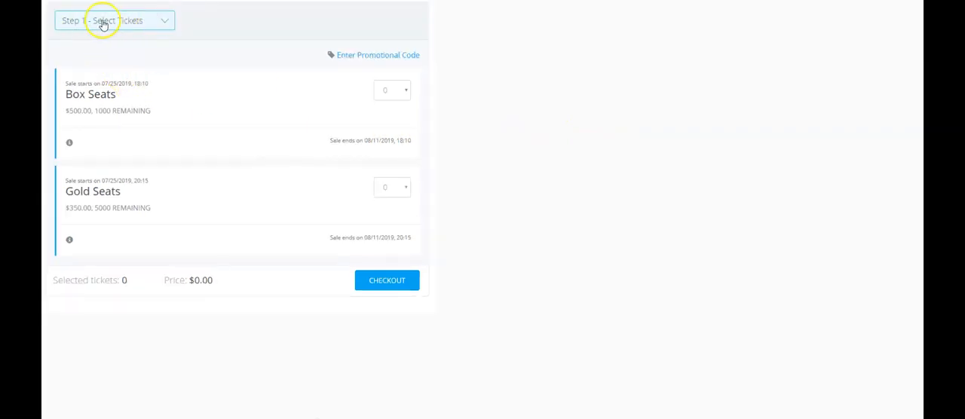
{"action": "left_click", "coordinate": [107, 22]}
{"action": "left_click", "coordinate": [199, 18]}
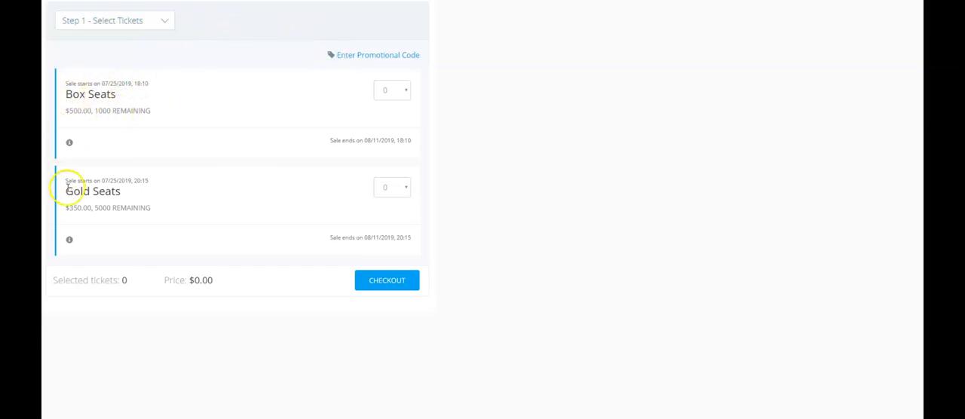
{"action": "left_click", "coordinate": [405, 91]}
{"action": "left_click", "coordinate": [394, 126]}
{"action": "left_click", "coordinate": [399, 187]}
{"action": "left_click", "coordinate": [387, 224]}
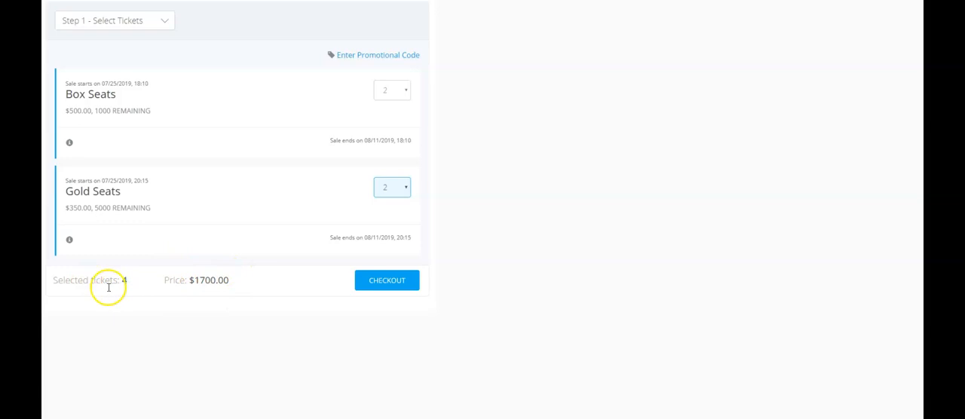
{"action": "left_click", "coordinate": [390, 282]}
Fill in the ticket buyer's name, email, phone and company from the saved Denim Industries contact
{"action": "scroll", "coordinate": [276, 300], "scroll_direction": "down", "scroll_amount": 2}
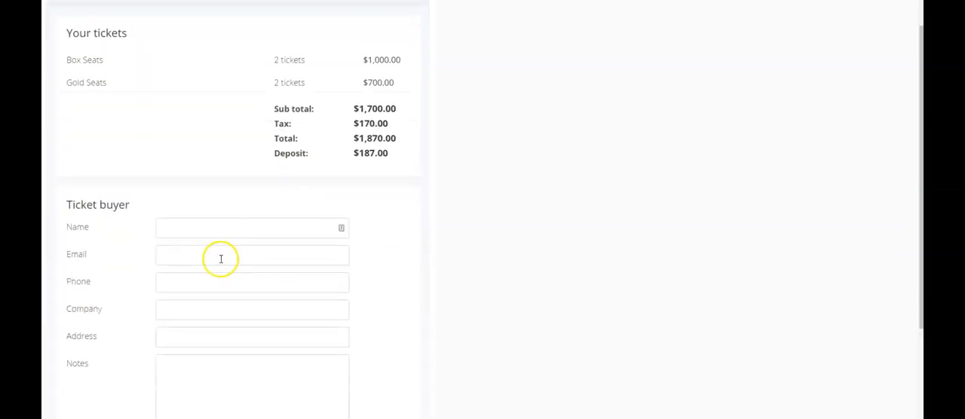
{"action": "scroll", "coordinate": [204, 205], "scroll_direction": "down", "scroll_amount": 2}
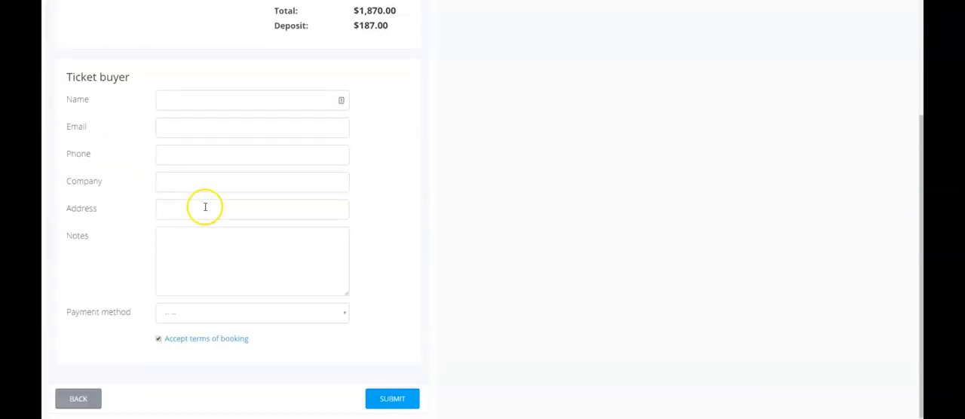
{"action": "scroll", "coordinate": [204, 207], "scroll_direction": "up", "scroll_amount": 1}
{"action": "left_click", "coordinate": [178, 143]}
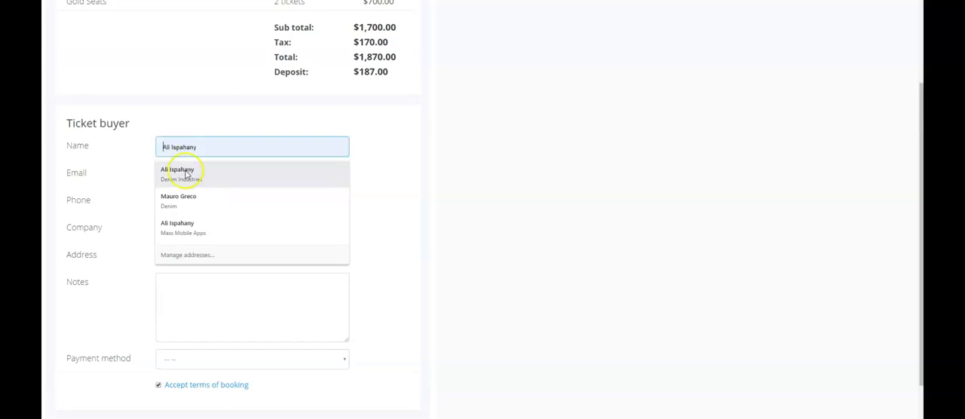
{"action": "left_click", "coordinate": [183, 172]}
{"action": "left_click", "coordinate": [190, 282]}
Choose Cash as the payment method, then submit the booking and its summary
{"action": "left_click", "coordinate": [209, 357]}
{"action": "scroll", "coordinate": [210, 358], "scroll_direction": "down", "scroll_amount": 1}
{"action": "left_click", "coordinate": [197, 312]}
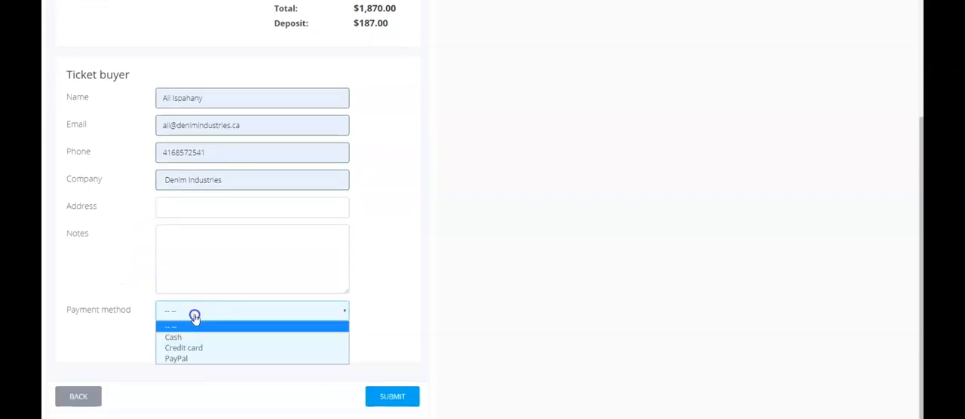
{"action": "left_click", "coordinate": [188, 338]}
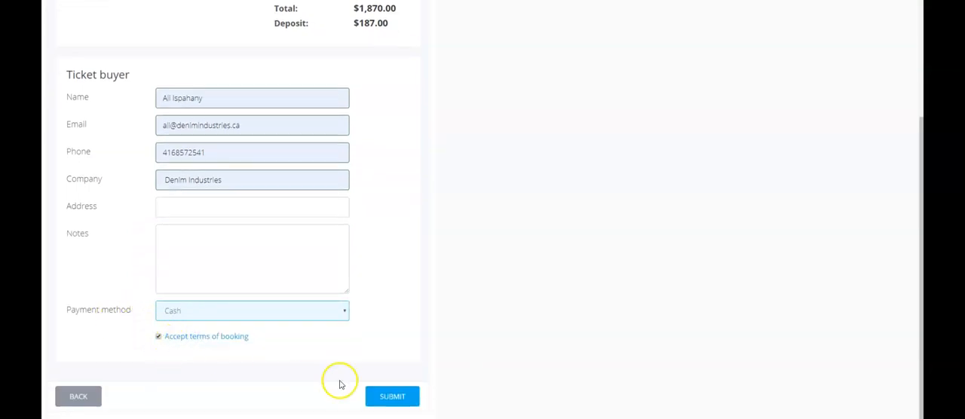
{"action": "left_click", "coordinate": [384, 397]}
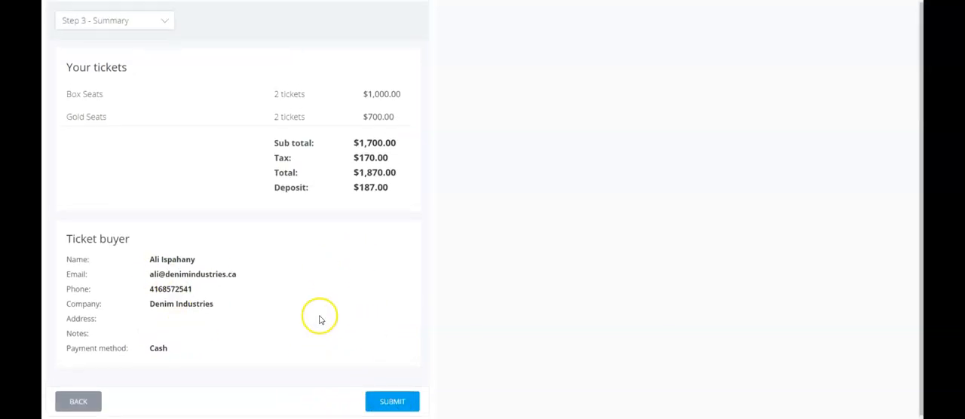
{"action": "left_click", "coordinate": [393, 398]}
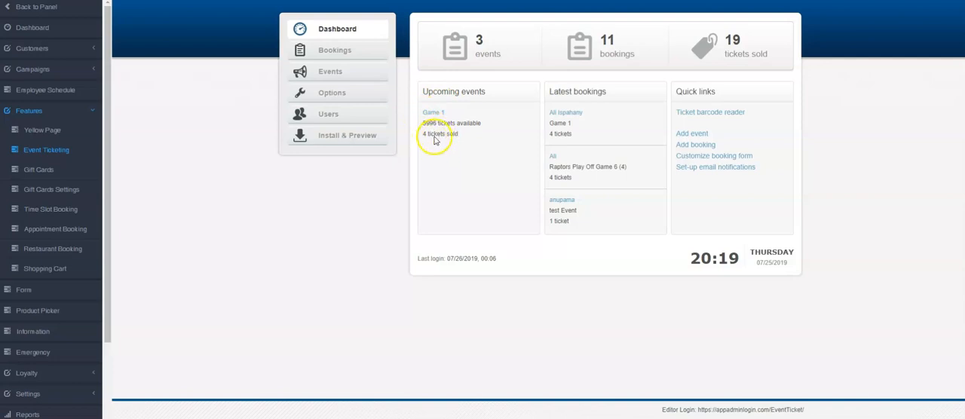
Check the new booking in the bookings list and in Game 1's sold tickets
{"action": "left_click", "coordinate": [330, 53]}
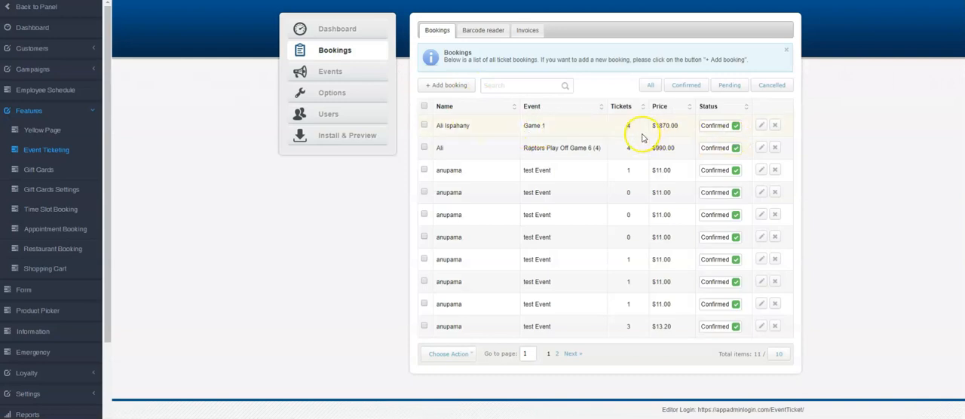
{"action": "left_click", "coordinate": [317, 72]}
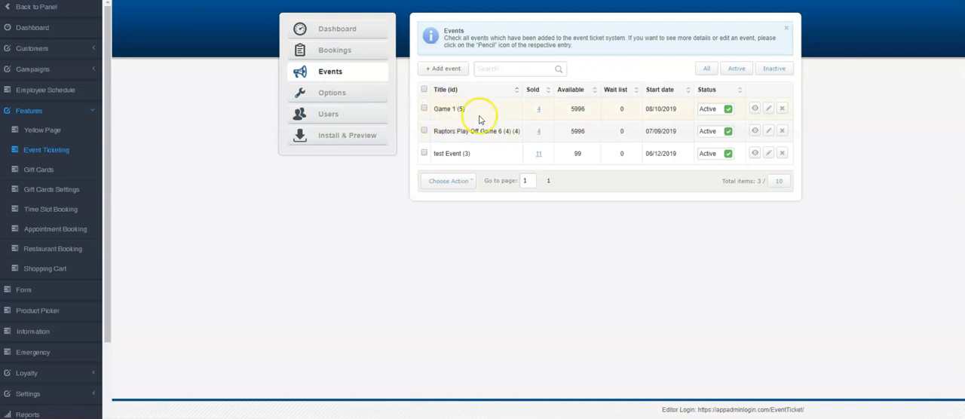
{"action": "left_click", "coordinate": [538, 113]}
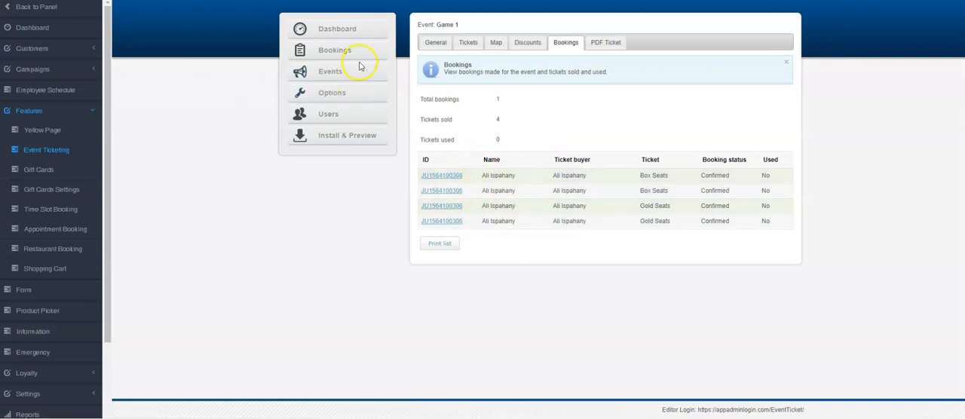
{"action": "left_click", "coordinate": [435, 43]}
{"action": "left_click", "coordinate": [330, 71]}
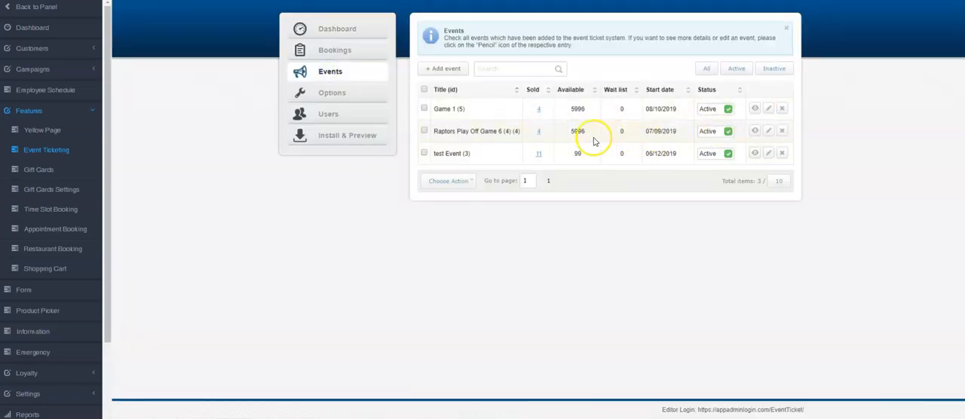
Review the booking options for currency, deposit, tax, booking statuses and payment methods
{"action": "left_click", "coordinate": [337, 96]}
{"action": "left_click", "coordinate": [470, 32]}
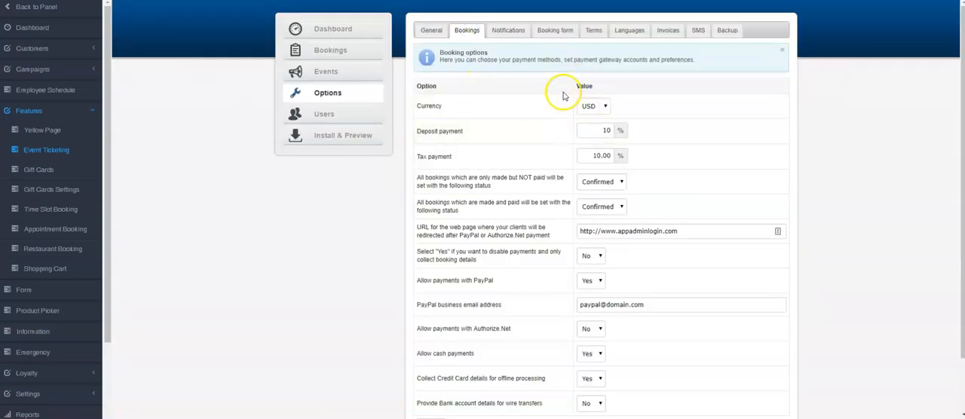
{"action": "scroll", "coordinate": [587, 151], "scroll_direction": "down", "scroll_amount": 1}
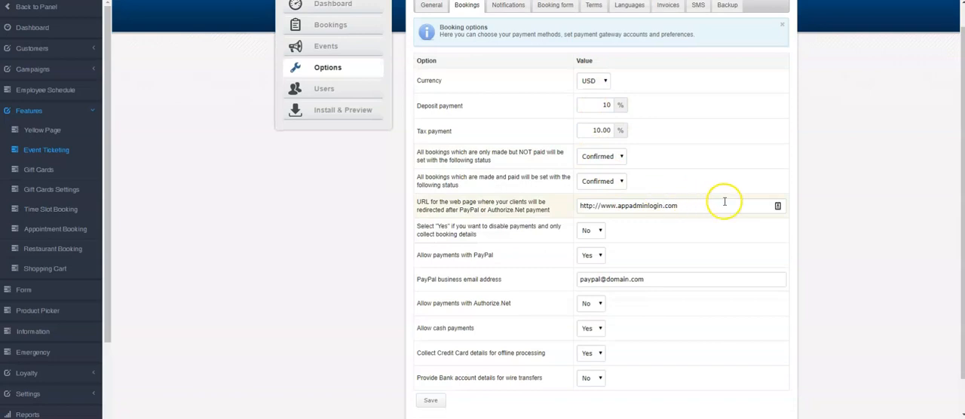
{"action": "scroll", "coordinate": [647, 249], "scroll_direction": "down", "scroll_amount": 1}
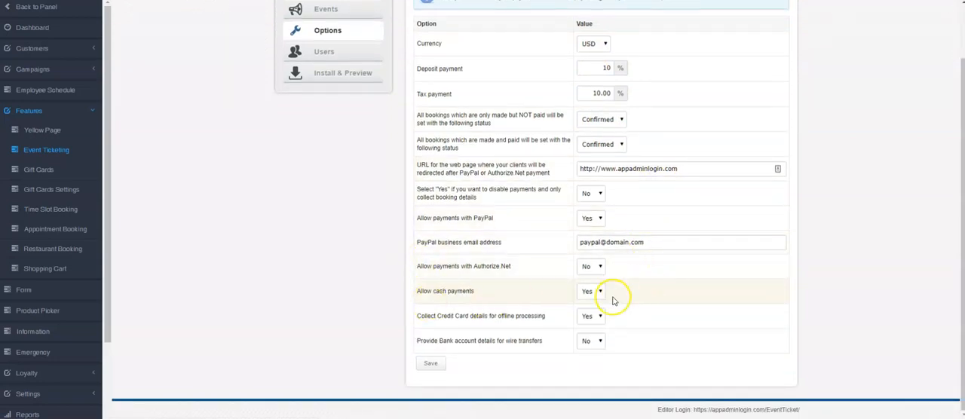
{"action": "scroll", "coordinate": [467, 196], "scroll_direction": "up", "scroll_amount": 2}
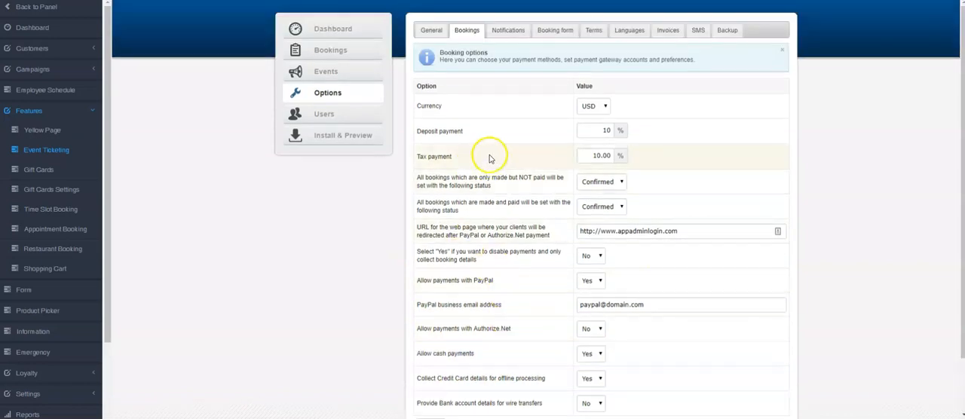
Examine the customer notification settings, including the available tokens and the new booking received email template
{"action": "left_click", "coordinate": [505, 32]}
{"action": "scroll", "coordinate": [573, 113], "scroll_direction": "down", "scroll_amount": 2}
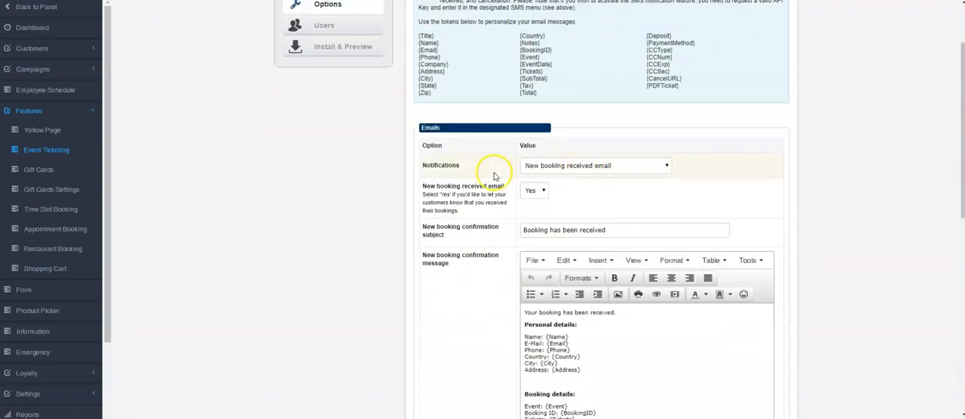
{"action": "scroll", "coordinate": [494, 177], "scroll_direction": "up", "scroll_amount": 1}
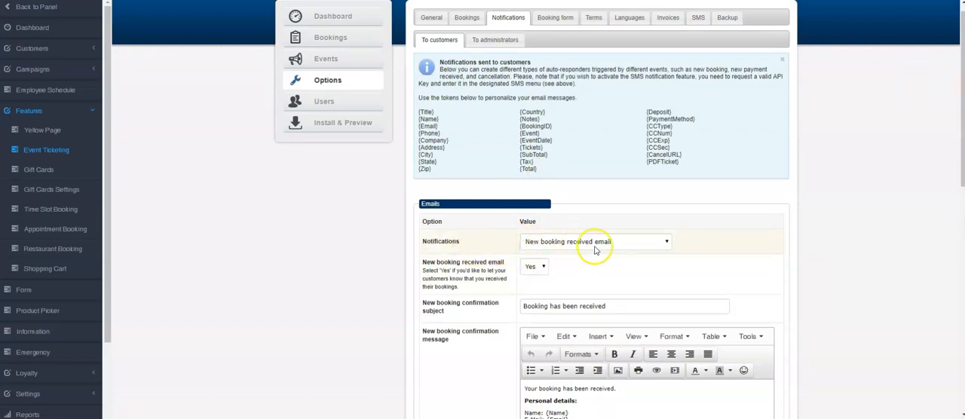
{"action": "scroll", "coordinate": [603, 249], "scroll_direction": "down", "scroll_amount": 1}
{"action": "scroll", "coordinate": [614, 189], "scroll_direction": "down", "scroll_amount": 2}
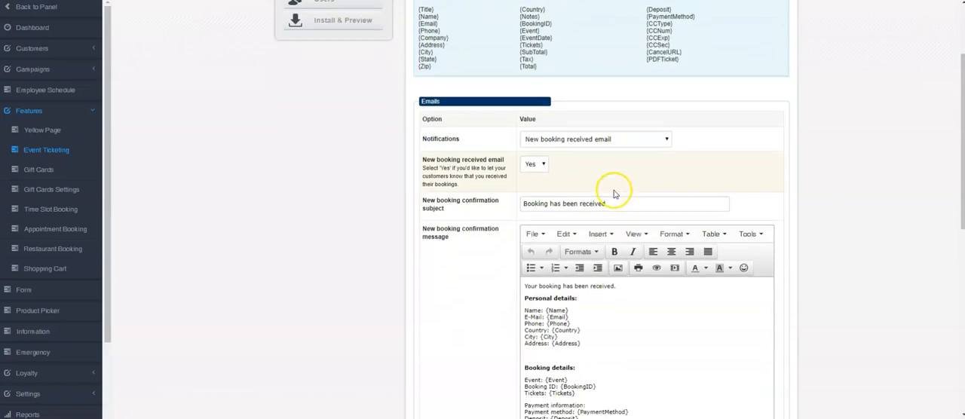
Review the payment confirmation and cancellation email templates for customers, then return to the new booking received email and its message
{"action": "left_click", "coordinate": [643, 91]}
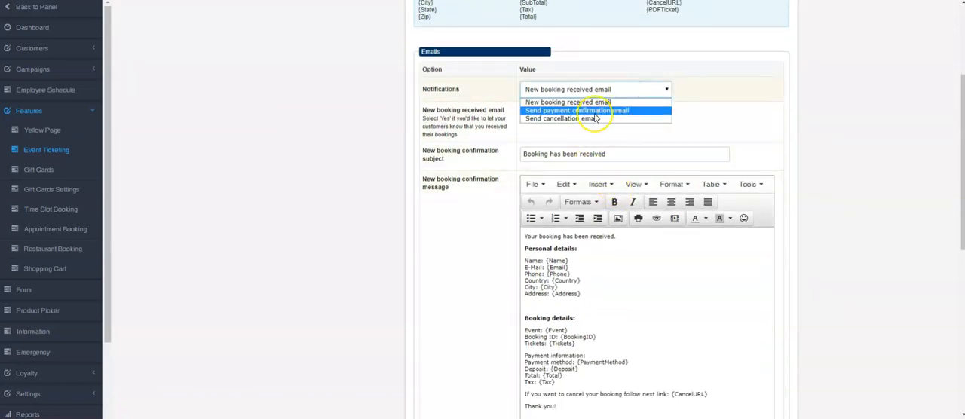
{"action": "left_click", "coordinate": [564, 114]}
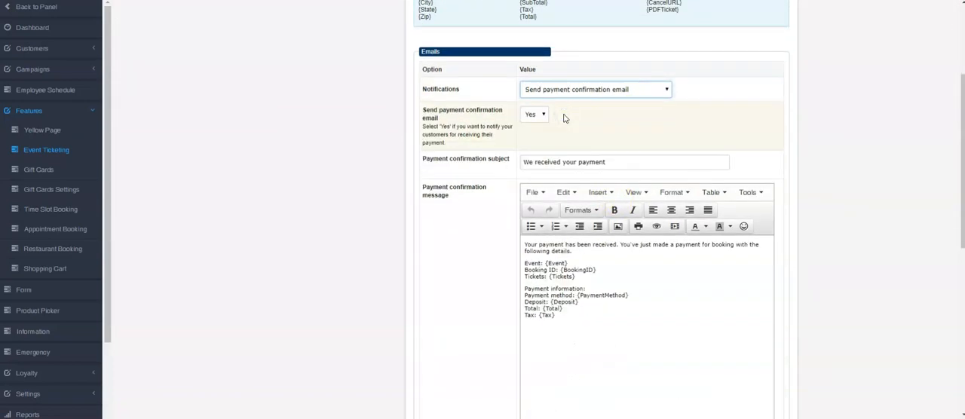
{"action": "left_click", "coordinate": [568, 90]}
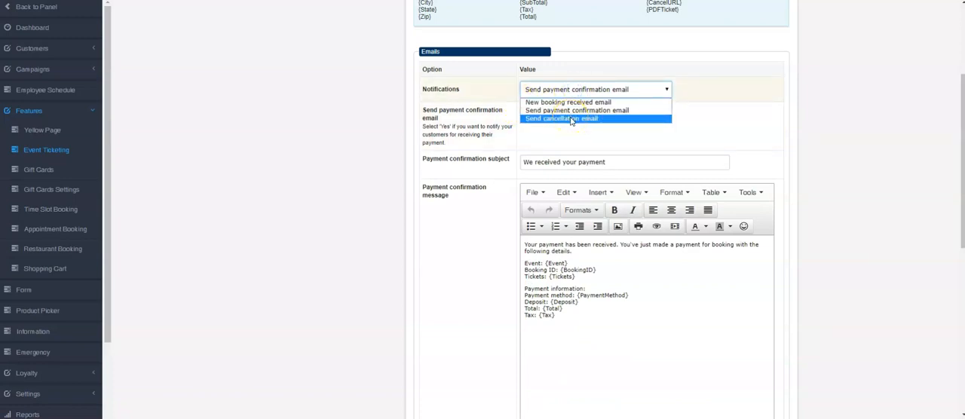
{"action": "left_click", "coordinate": [495, 117]}
{"action": "left_click", "coordinate": [581, 90]}
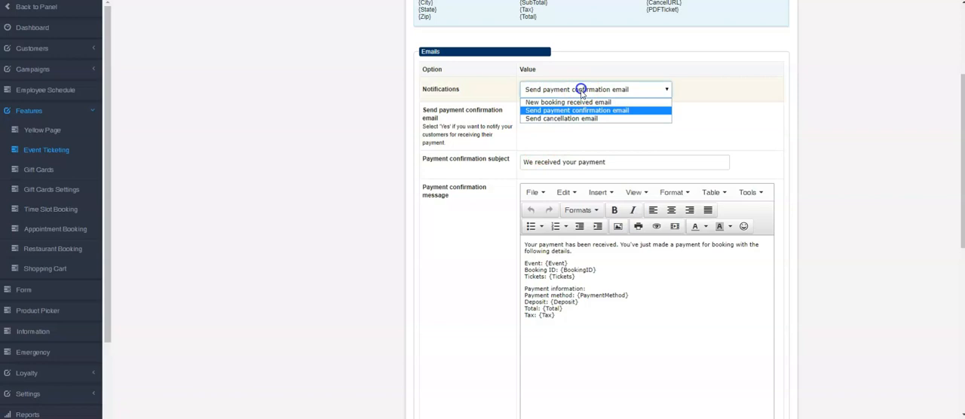
{"action": "left_click", "coordinate": [585, 119]}
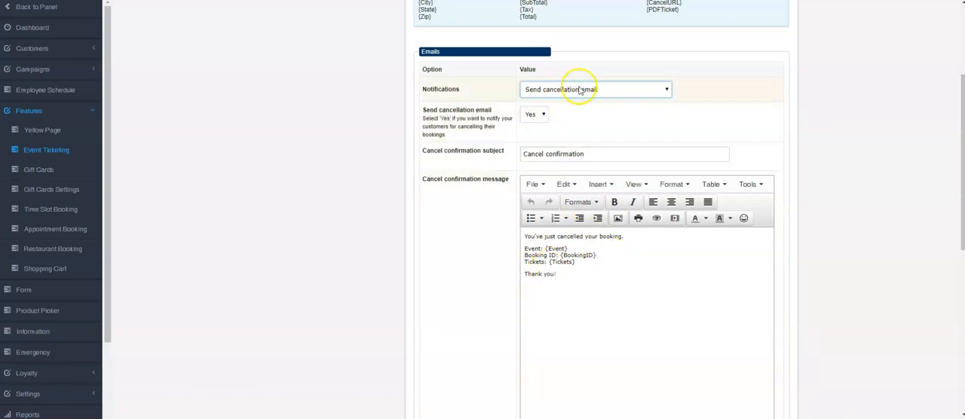
{"action": "left_click", "coordinate": [579, 89]}
{"action": "left_click", "coordinate": [569, 99]}
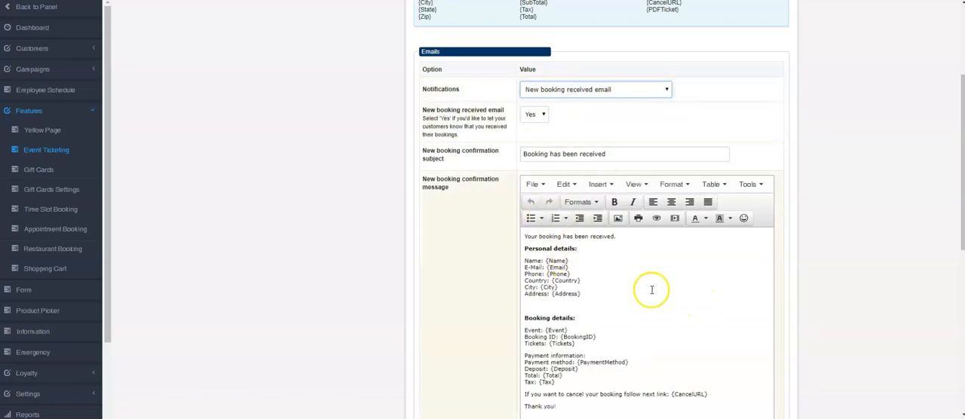
{"action": "scroll", "coordinate": [491, 239], "scroll_direction": "down", "scroll_amount": 3}
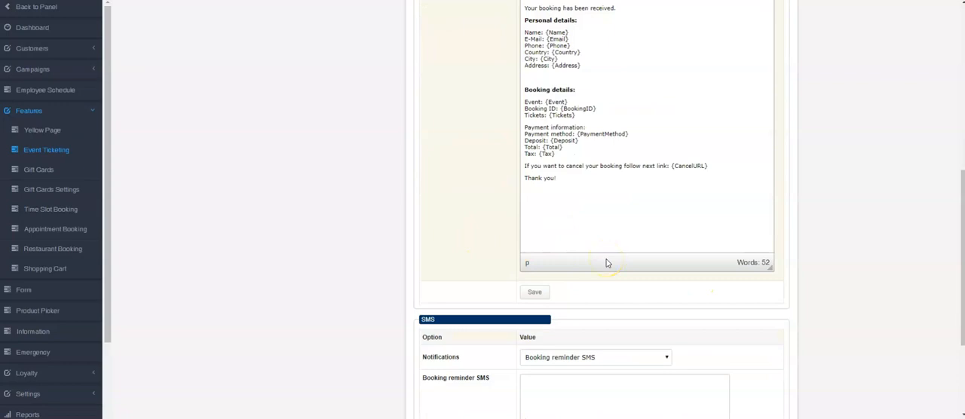
{"action": "scroll", "coordinate": [607, 263], "scroll_direction": "down", "scroll_amount": 2}
{"action": "scroll", "coordinate": [607, 262], "scroll_direction": "up", "scroll_amount": 8}
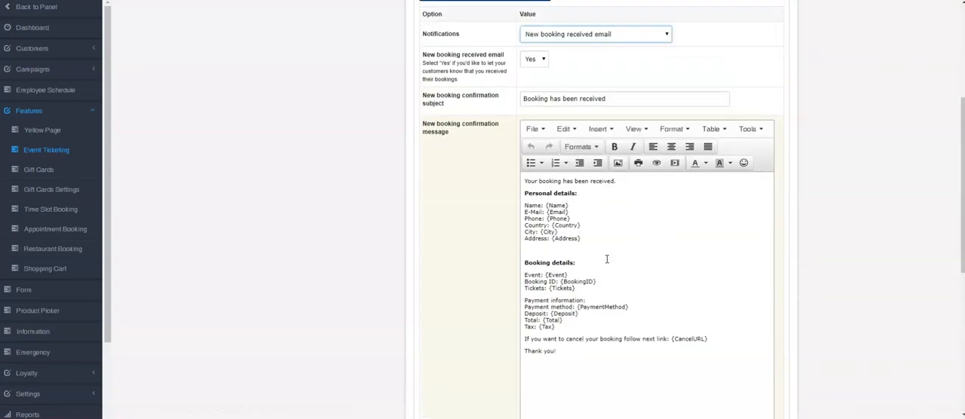
{"action": "left_click", "coordinate": [561, 103]}
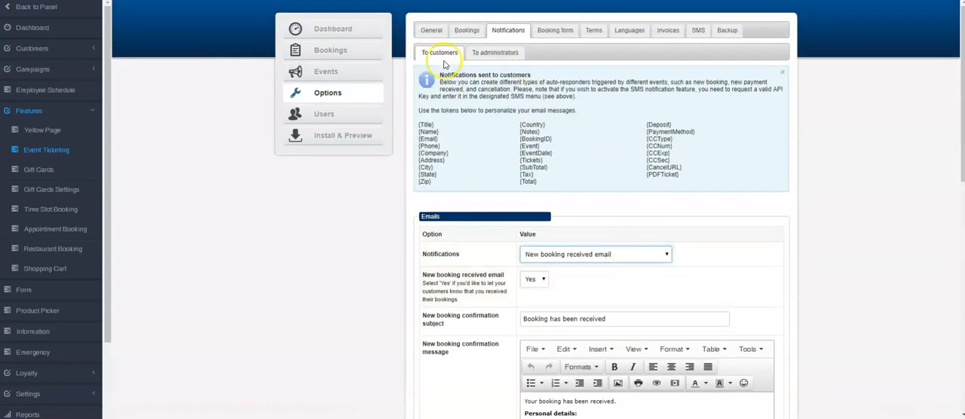
Examine the notifications sent to administrators, including the new booking received email, and compare them with the customer notifications
{"action": "left_click", "coordinate": [486, 54]}
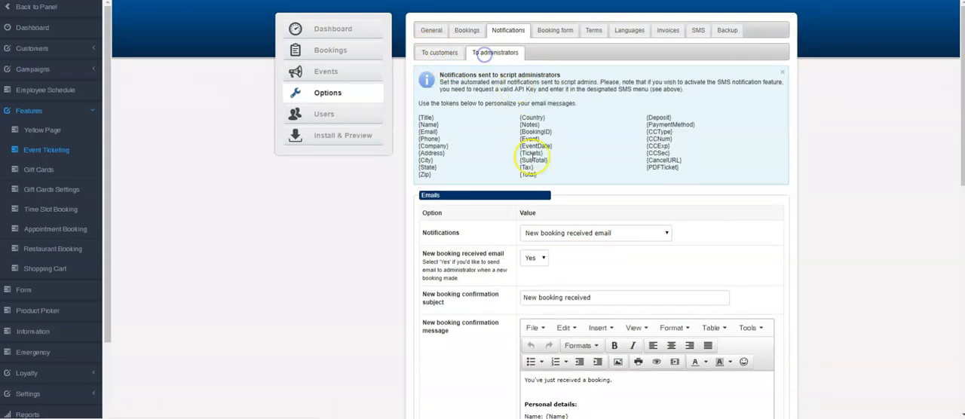
{"action": "left_click", "coordinate": [581, 234]}
{"action": "left_click", "coordinate": [573, 246]}
{"action": "scroll", "coordinate": [597, 226], "scroll_direction": "down", "scroll_amount": 2}
{"action": "scroll", "coordinate": [598, 226], "scroll_direction": "up", "scroll_amount": 2}
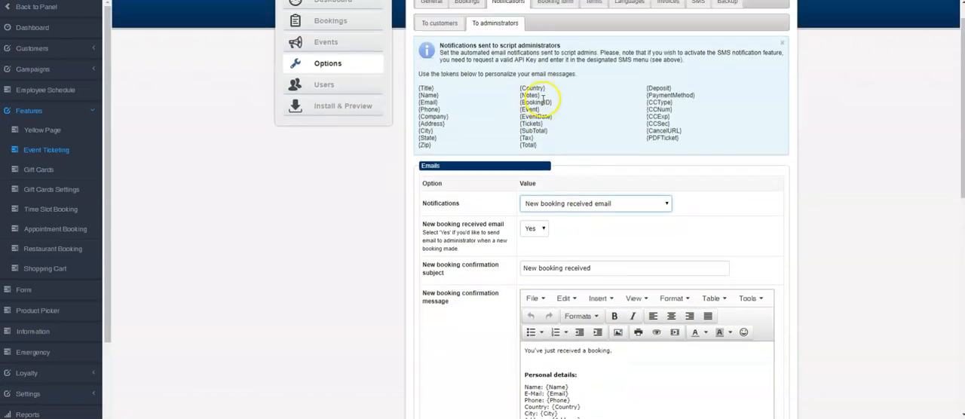
{"action": "left_click", "coordinate": [437, 54]}
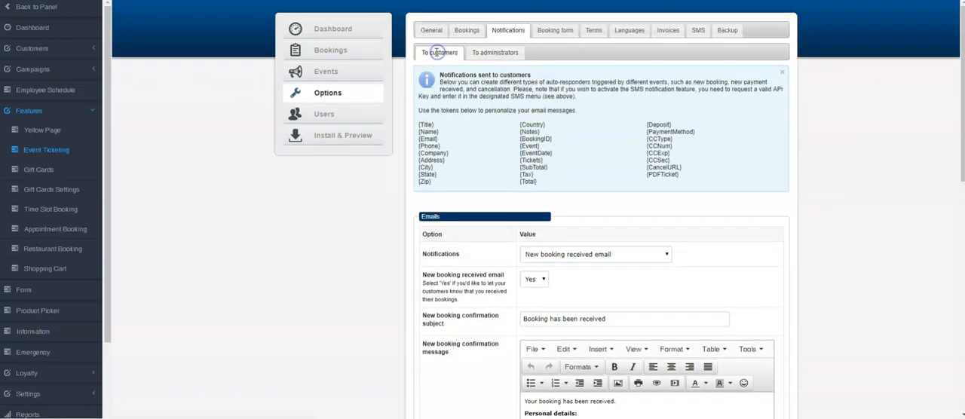
{"action": "left_click", "coordinate": [485, 53]}
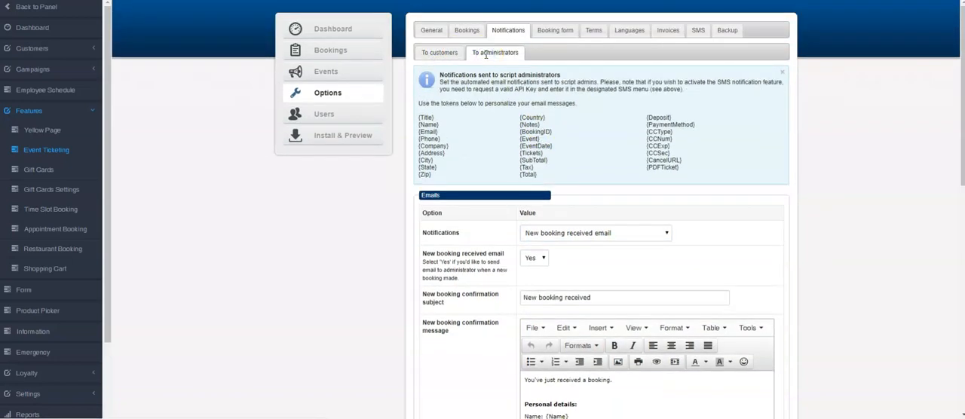
Review the booking form fields and the display and required choices available for Title and Name
{"action": "left_click", "coordinate": [552, 31]}
{"action": "scroll", "coordinate": [498, 109], "scroll_direction": "down", "scroll_amount": 1}
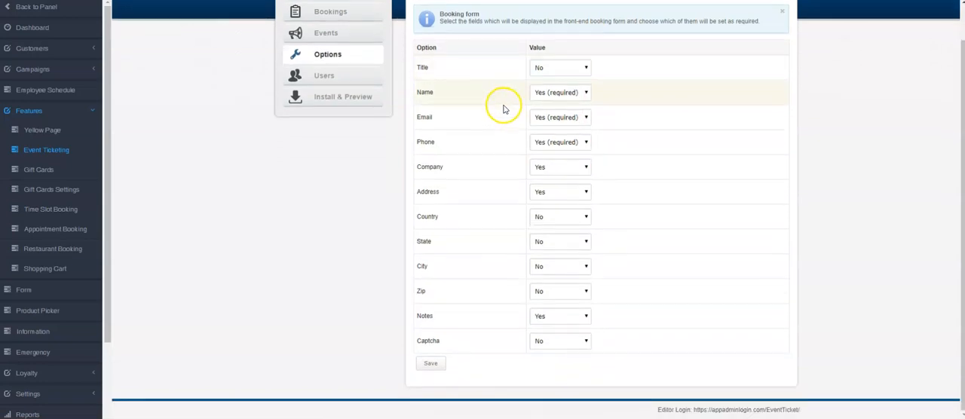
{"action": "left_click", "coordinate": [544, 68]}
{"action": "left_click", "coordinate": [544, 69]}
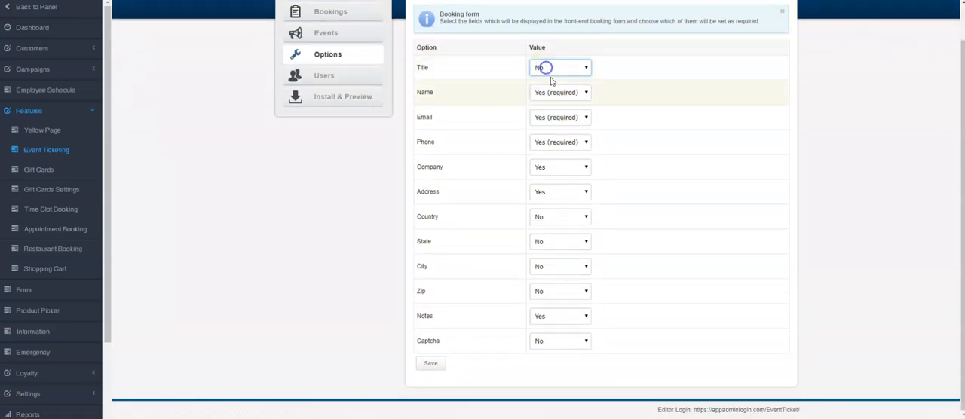
{"action": "left_click", "coordinate": [554, 93]}
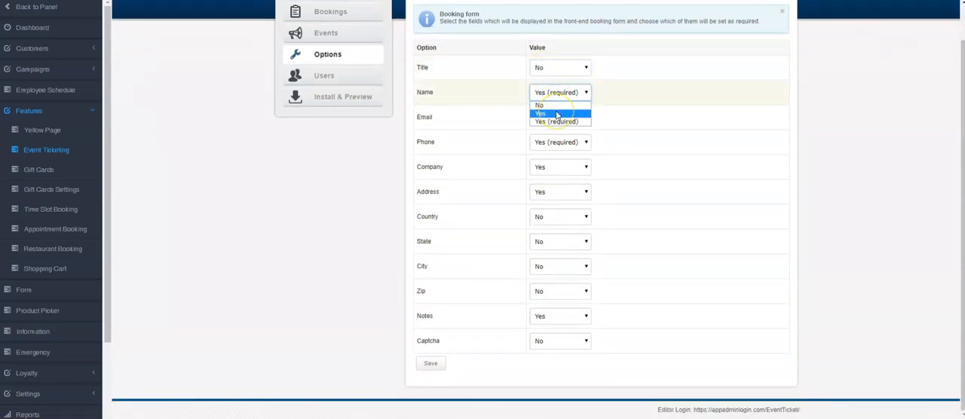
{"action": "left_click", "coordinate": [478, 115]}
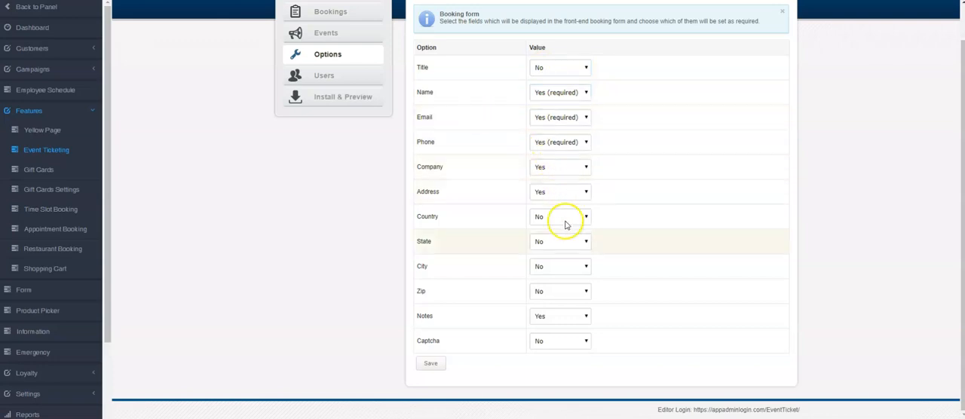
{"action": "scroll", "coordinate": [551, 319], "scroll_direction": "up", "scroll_amount": 1}
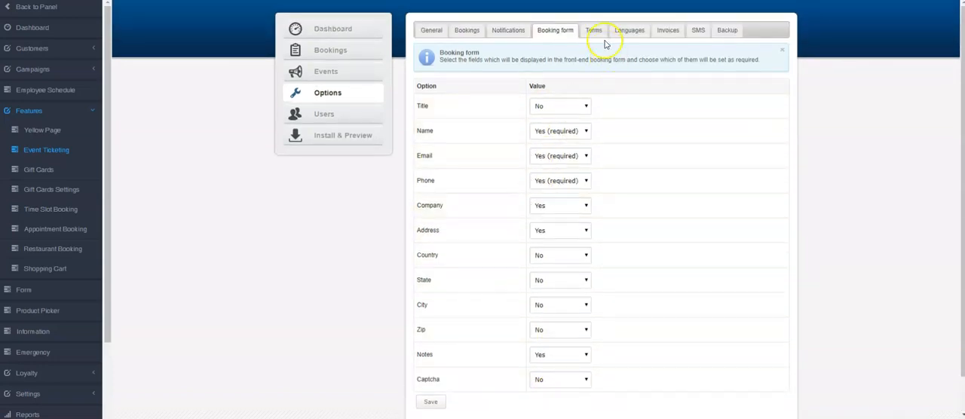
Look over the booking Terms and Conditions text
{"action": "left_click", "coordinate": [594, 30]}
{"action": "left_click_drag", "start_coordinate": [562, 118], "coordinate": [664, 341]}
{"action": "left_click", "coordinate": [708, 264]}
{"action": "scroll", "coordinate": [658, 219], "scroll_direction": "up", "scroll_amount": 3}
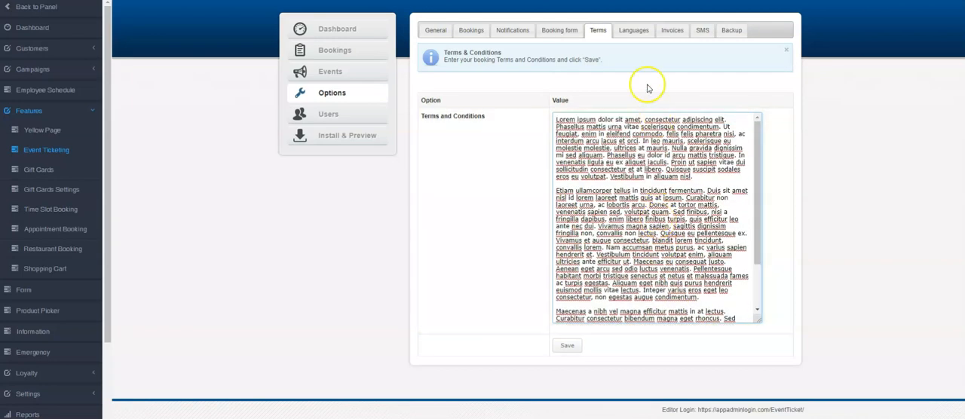
Examine the language translation settings, including the Show IDs option and the list of editable text labels
{"action": "left_click", "coordinate": [633, 30]}
{"action": "scroll", "coordinate": [573, 264], "scroll_direction": "down", "scroll_amount": 5}
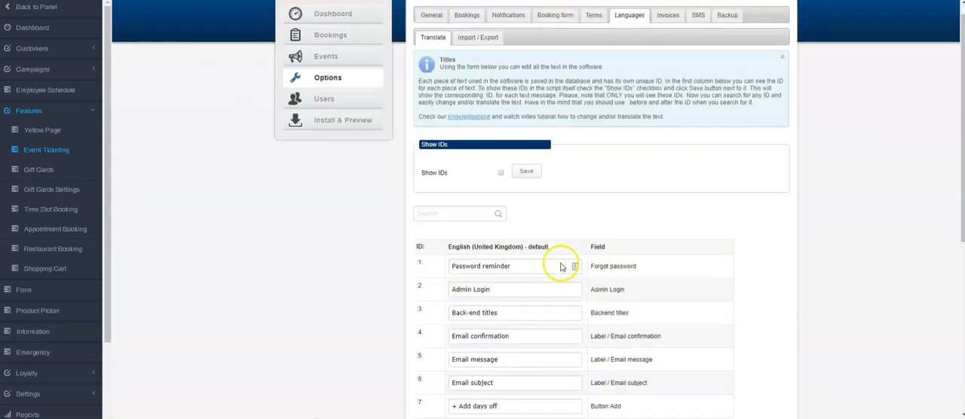
{"action": "scroll", "coordinate": [556, 254], "scroll_direction": "down", "scroll_amount": 4}
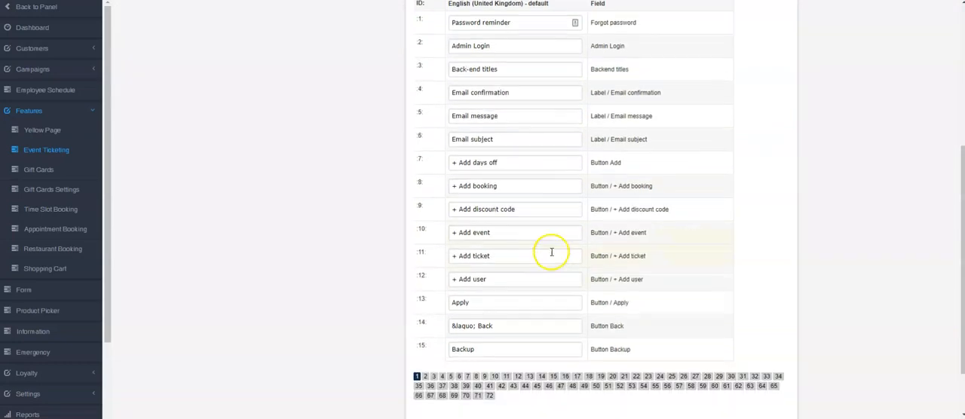
{"action": "scroll", "coordinate": [478, 215], "scroll_direction": "up", "scroll_amount": 3}
{"action": "scroll", "coordinate": [475, 219], "scroll_direction": "up", "scroll_amount": 3}
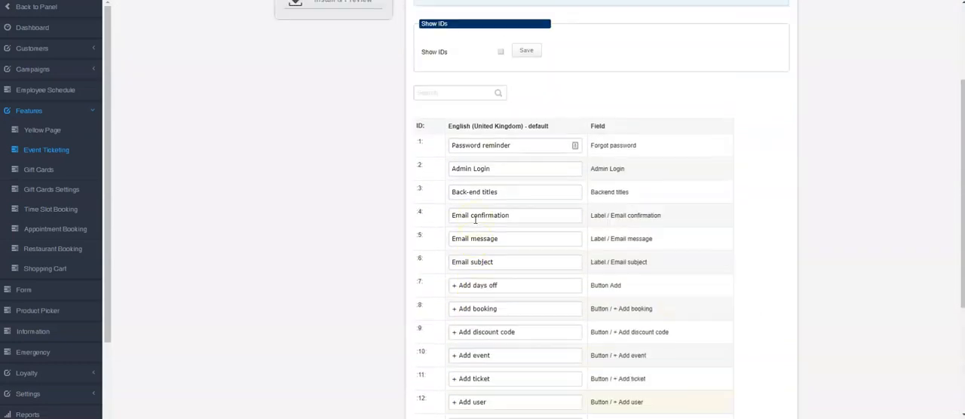
{"action": "scroll", "coordinate": [573, 230], "scroll_direction": "down", "scroll_amount": 2}
{"action": "scroll", "coordinate": [600, 239], "scroll_direction": "up", "scroll_amount": 5}
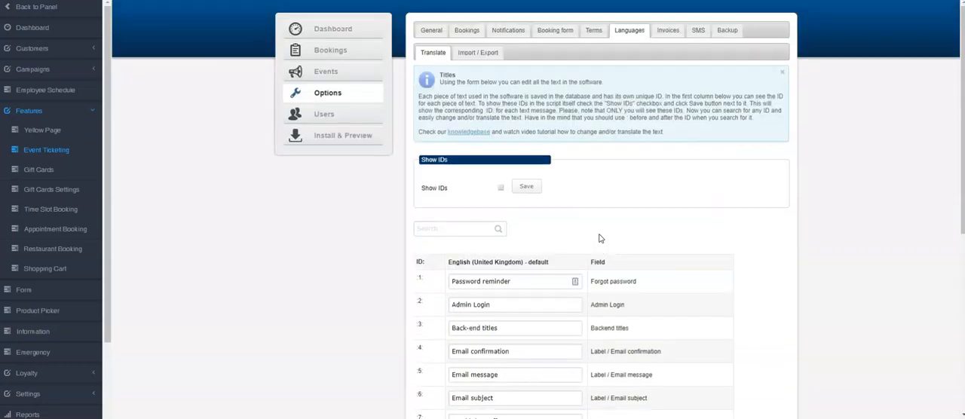
Review the company details used for invoices and the invoice payment options
{"action": "left_click", "coordinate": [666, 31]}
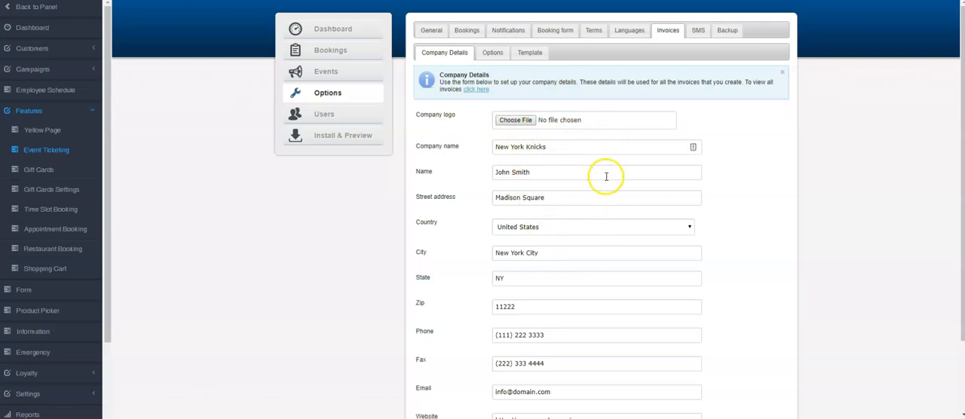
{"action": "scroll", "coordinate": [606, 177], "scroll_direction": "down", "scroll_amount": 2}
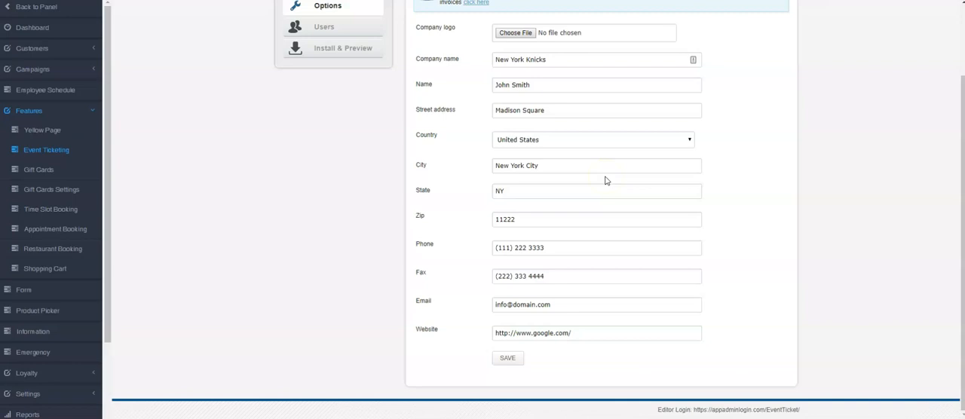
{"action": "scroll", "coordinate": [606, 180], "scroll_direction": "up", "scroll_amount": 2}
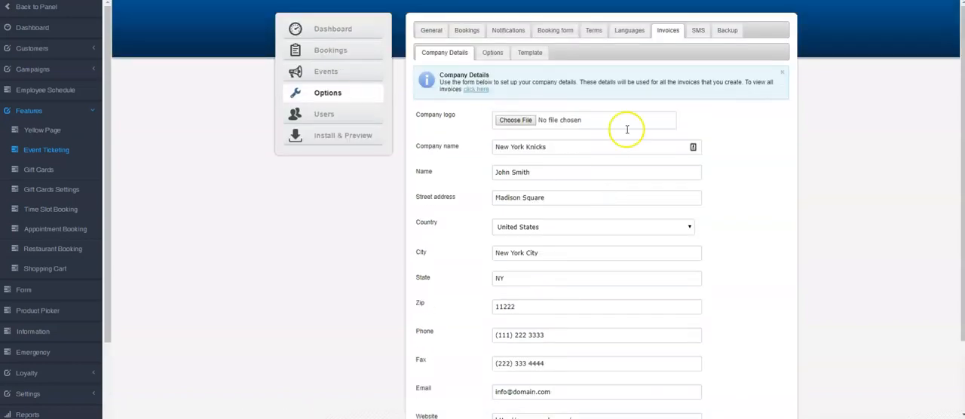
{"action": "left_click", "coordinate": [491, 56]}
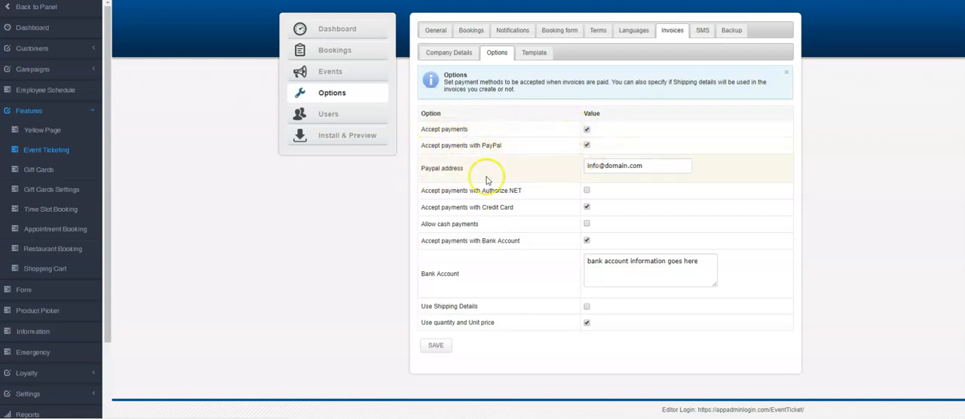
Examine the invoice template, its available tokens and its billing, totals and company sections
{"action": "left_click", "coordinate": [533, 54]}
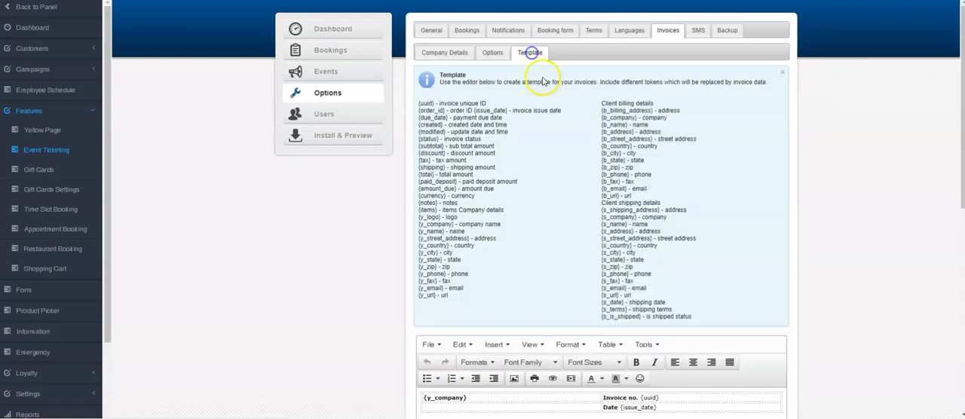
{"action": "scroll", "coordinate": [528, 195], "scroll_direction": "down", "scroll_amount": 4}
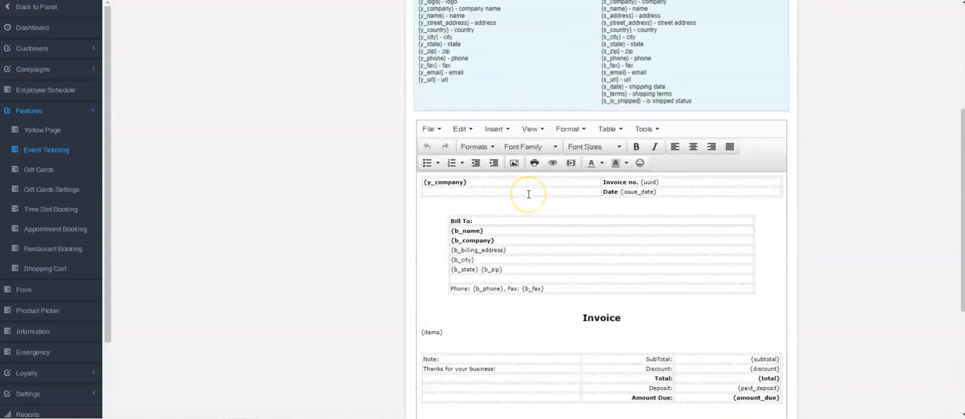
{"action": "scroll", "coordinate": [528, 194], "scroll_direction": "down", "scroll_amount": 2}
{"action": "scroll", "coordinate": [528, 195], "scroll_direction": "up", "scroll_amount": 2}
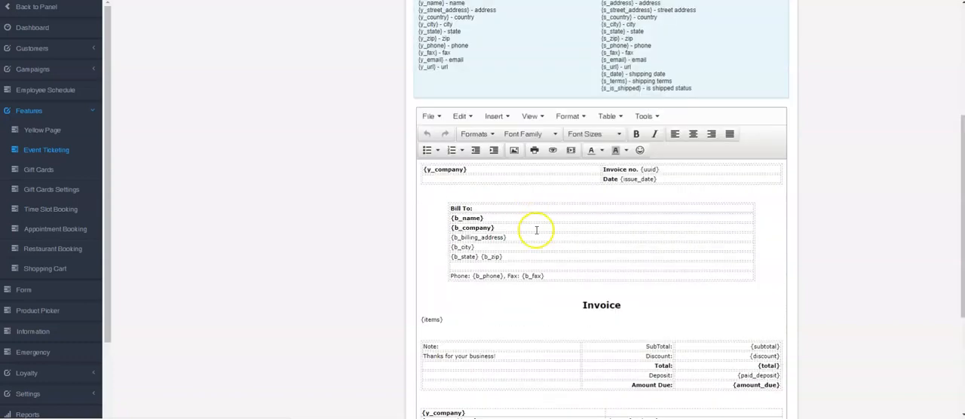
{"action": "scroll", "coordinate": [536, 230], "scroll_direction": "up", "scroll_amount": 1}
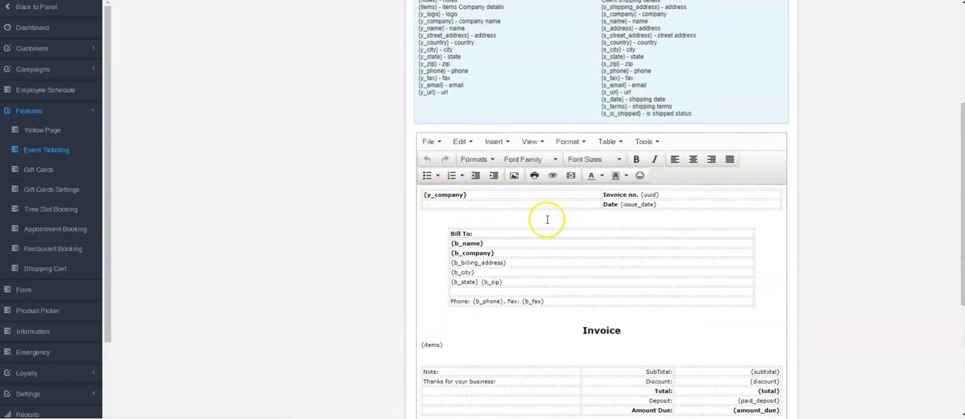
{"action": "scroll", "coordinate": [564, 222], "scroll_direction": "down", "scroll_amount": 1}
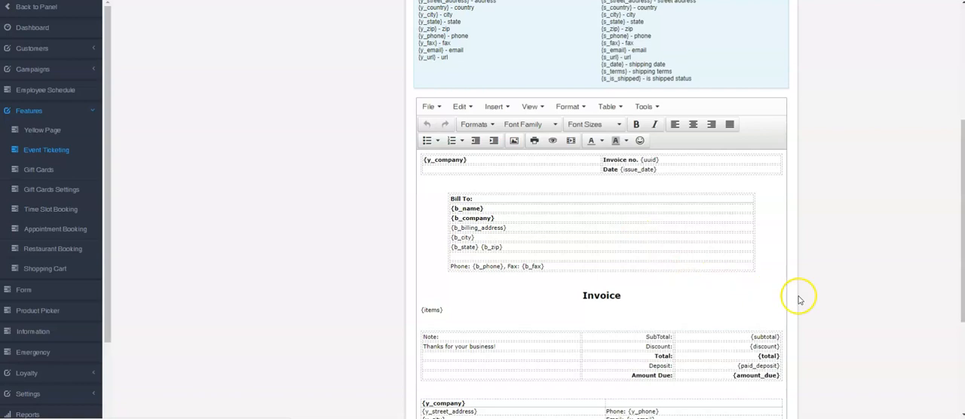
{"action": "scroll", "coordinate": [799, 299], "scroll_direction": "down", "scroll_amount": 2}
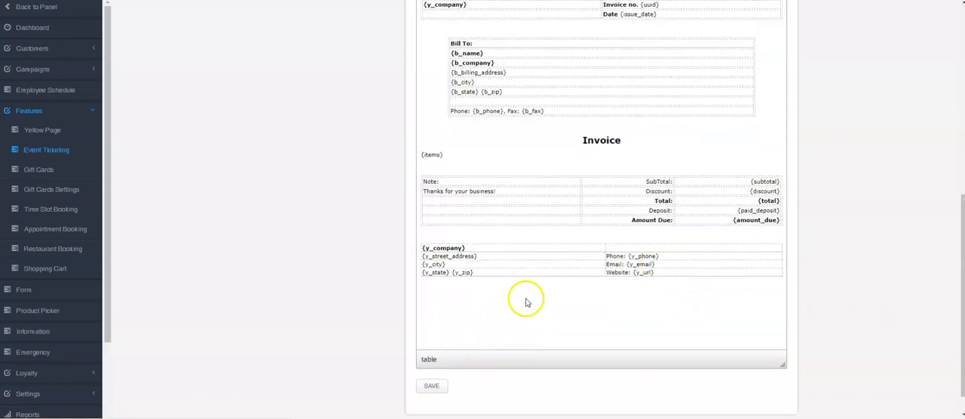
{"action": "scroll", "coordinate": [526, 302], "scroll_direction": "up", "scroll_amount": 5}
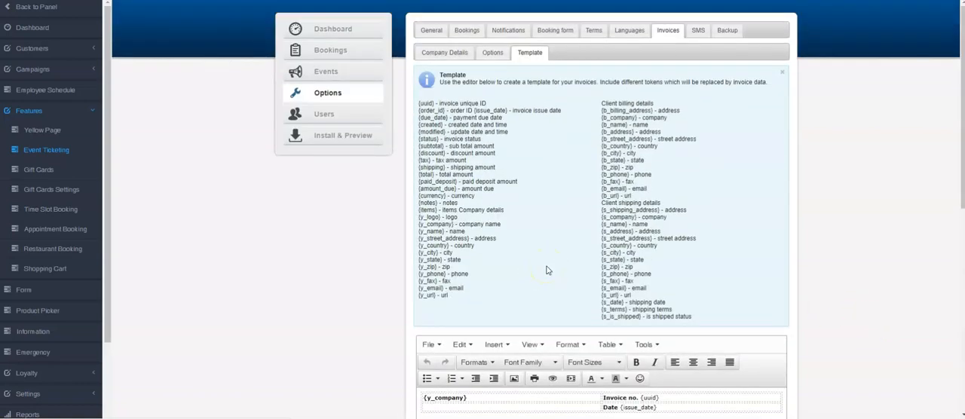